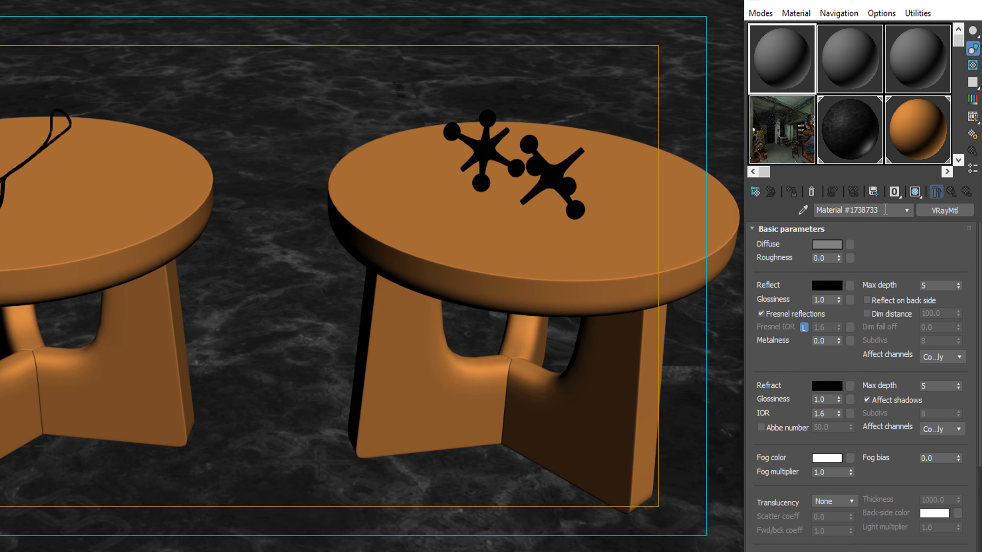
- Name the first VRayMtl material Oak Wood, assign it to the table with the cord, and enable its checkered sample background
{"action": "type", "text": "Oak Wood"}
{"action": "double_click", "coordinate": [777, 72]}
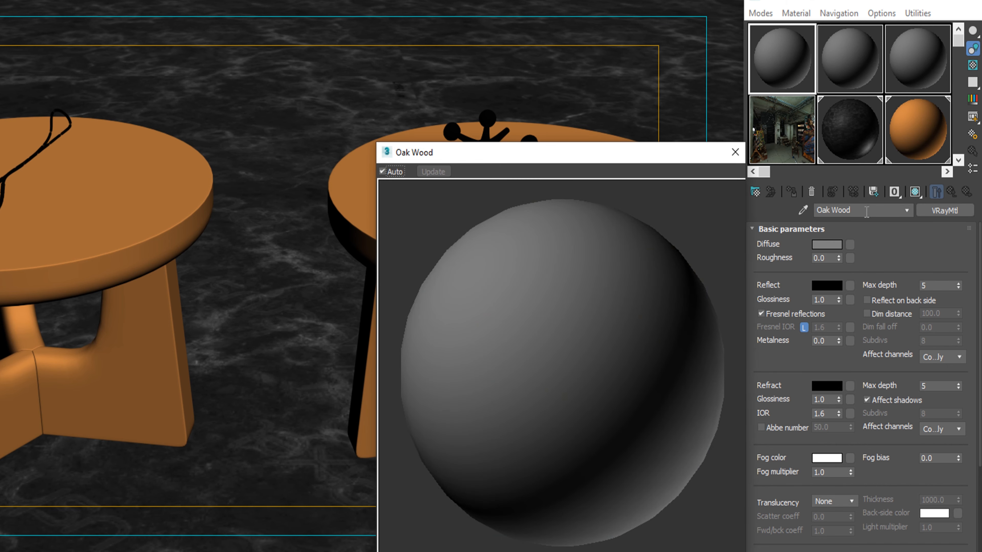
{"action": "left_click", "coordinate": [44, 242]}
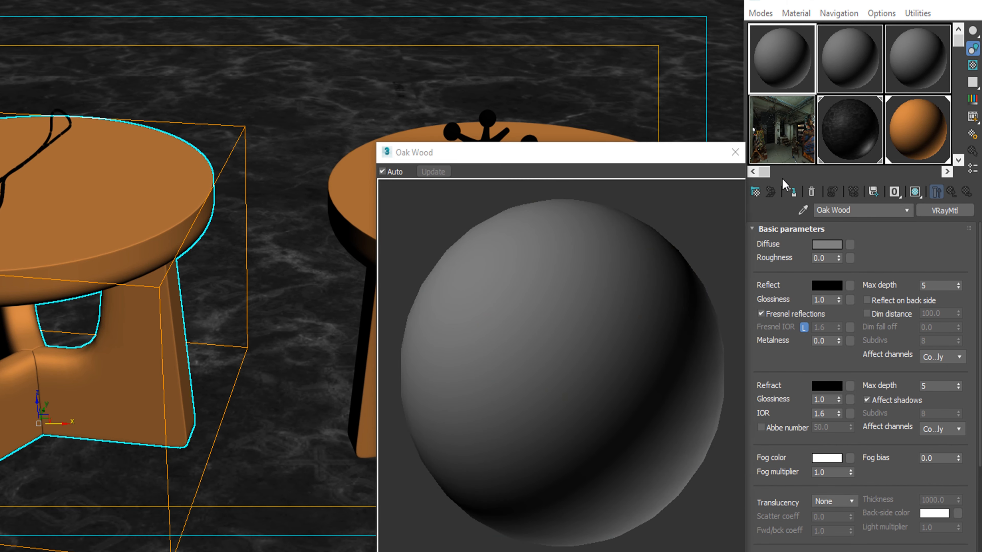
{"action": "left_click", "coordinate": [790, 191]}
{"action": "left_click", "coordinate": [973, 65]}
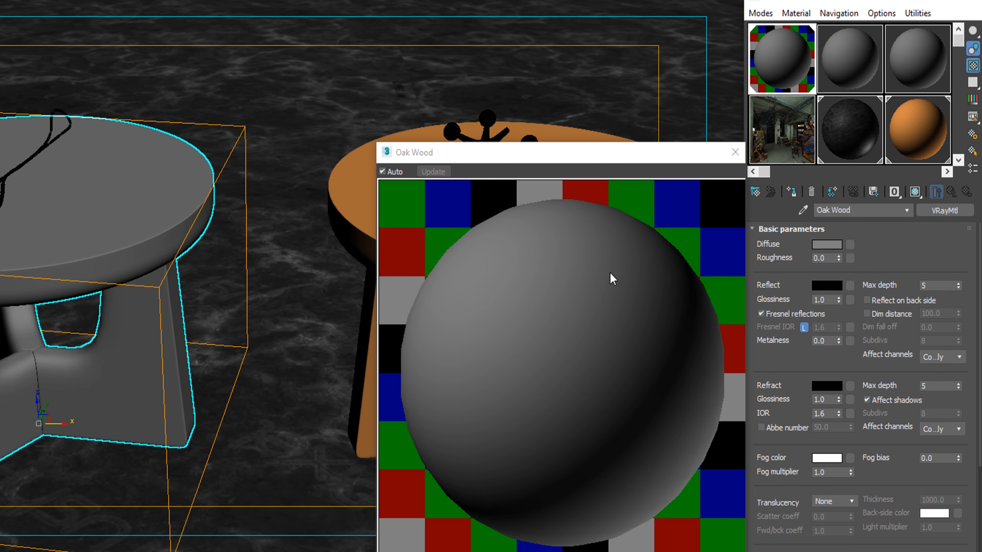
- Load the Oak- Deffuse image as a Bitmap in the Diffuse map slot and show it in the viewport
{"action": "left_click", "coordinate": [851, 245]}
{"action": "left_click_drag", "start_coordinate": [316, 33], "coordinate": [581, 10]}
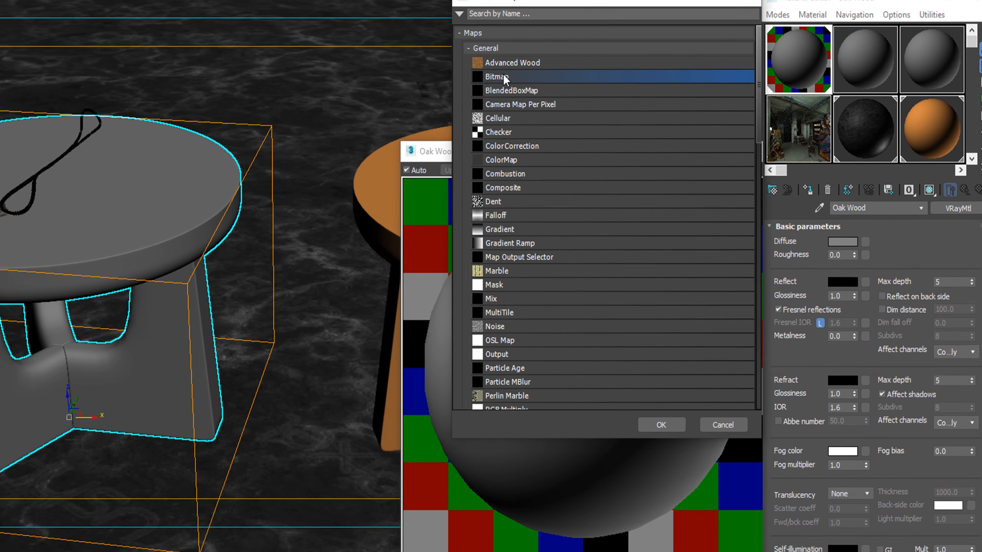
{"action": "double_click", "coordinate": [476, 76]}
{"action": "double_click", "coordinate": [270, 95]}
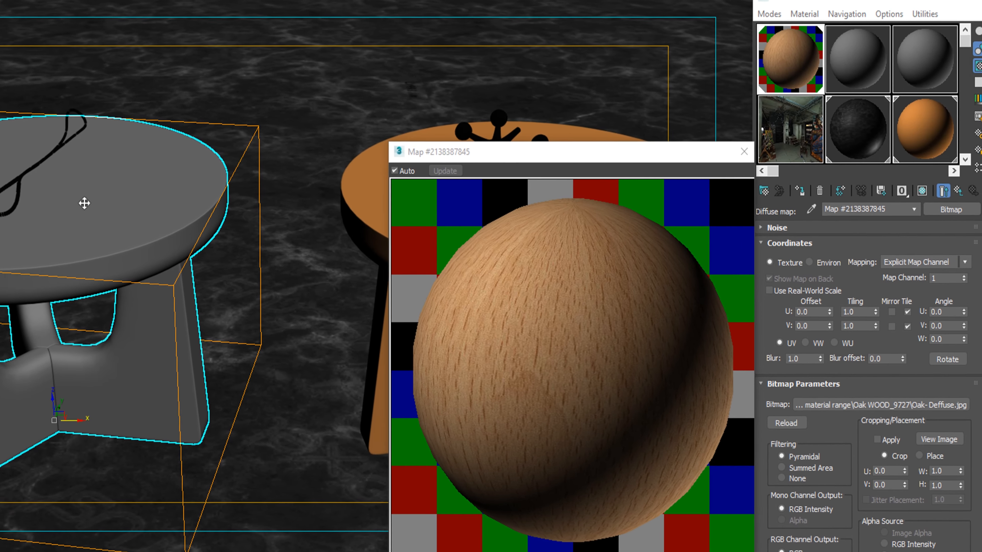
{"action": "left_click", "coordinate": [922, 191]}
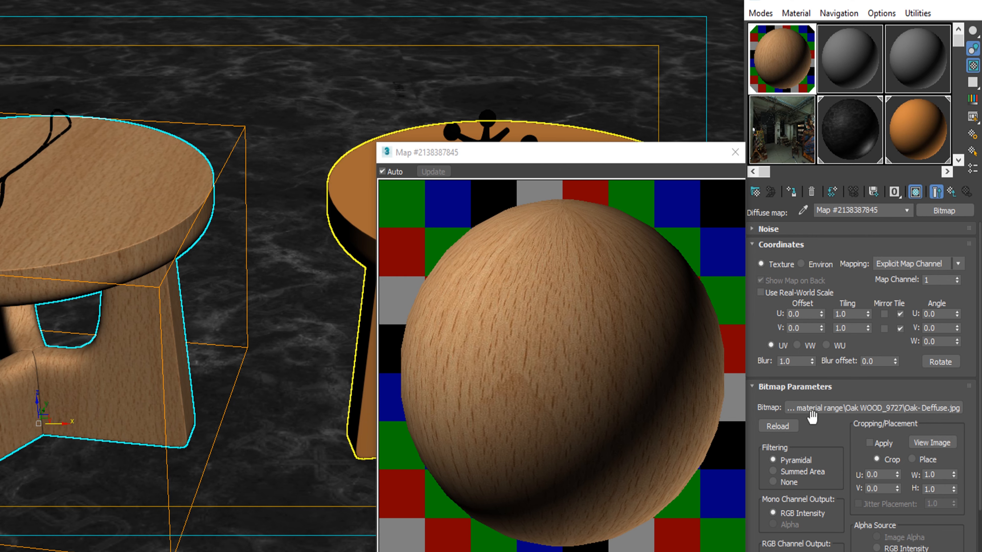
- Set the diffuse bitmap's U and V tiling to 1.8 and its blur to 0.5, returning to the parent material
{"action": "double_click", "coordinate": [861, 314]}
{"action": "key", "text": "Tab"}
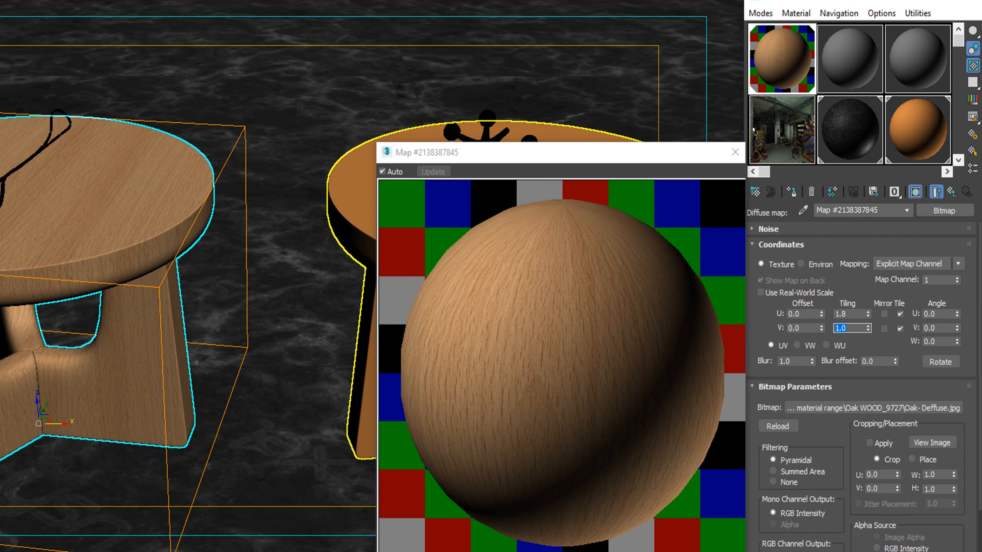
{"action": "key", "text": "Return"}
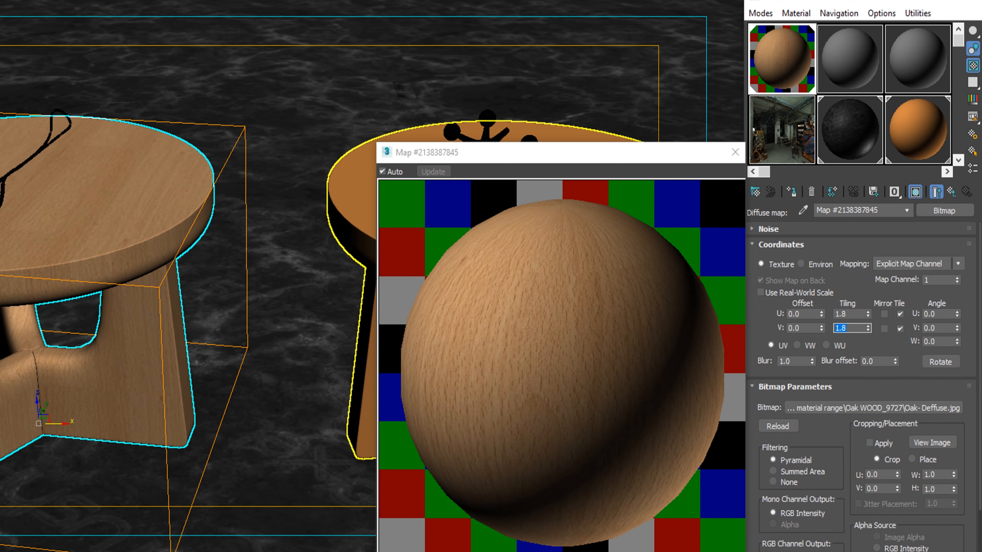
{"action": "left_click", "coordinate": [796, 361]}
{"action": "left_click_drag", "start_coordinate": [797, 361], "coordinate": [770, 360]}
{"action": "type", "text": "0.5"}
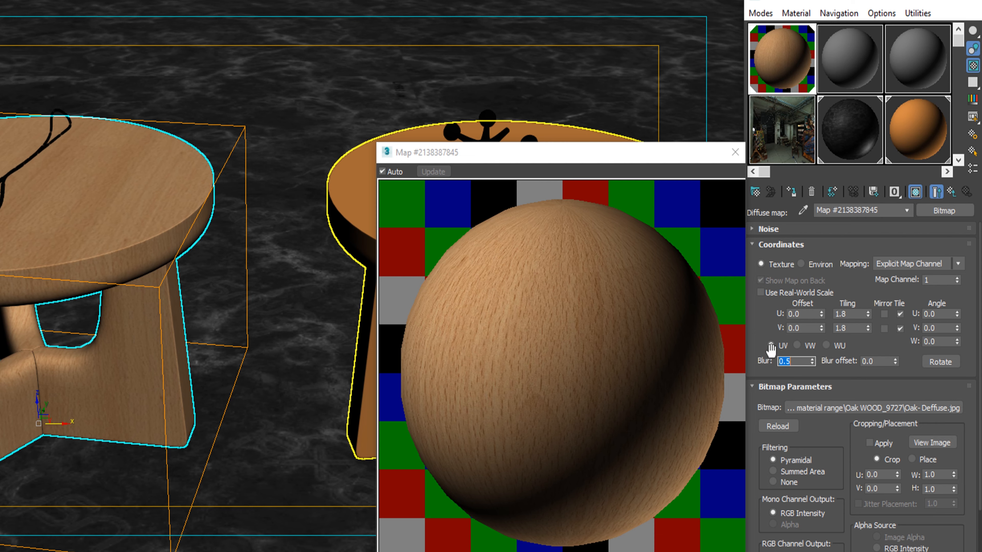
{"action": "left_click", "coordinate": [937, 191]}
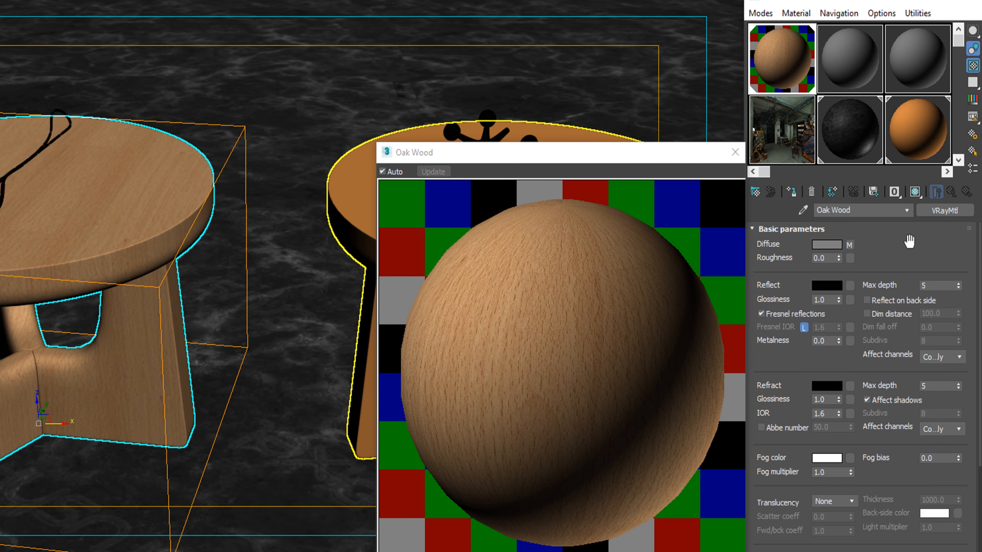
- Set the Oak Wood material's Reflect color to red 30, green 30 and blue 30
{"action": "left_click", "coordinate": [827, 285]}
{"action": "left_click_drag", "start_coordinate": [160, 5], "coordinate": [650, 2]}
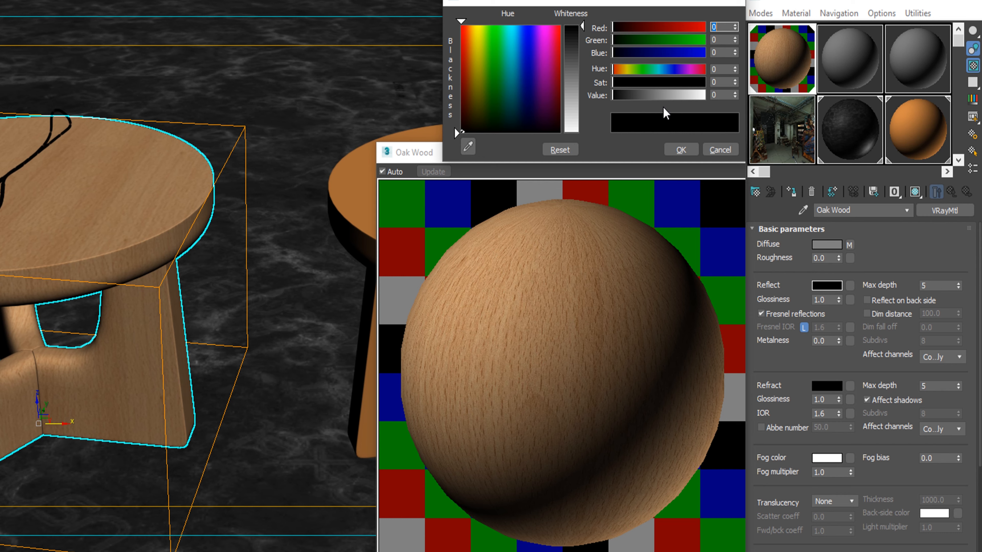
{"action": "type", "text": "30"}
{"action": "key", "text": "Tab"}
{"action": "type", "text": "30"}
{"action": "key", "text": "Tab"}
{"action": "type", "text": "30"}
{"action": "key", "text": "Return"}
{"action": "left_click", "coordinate": [680, 150]}
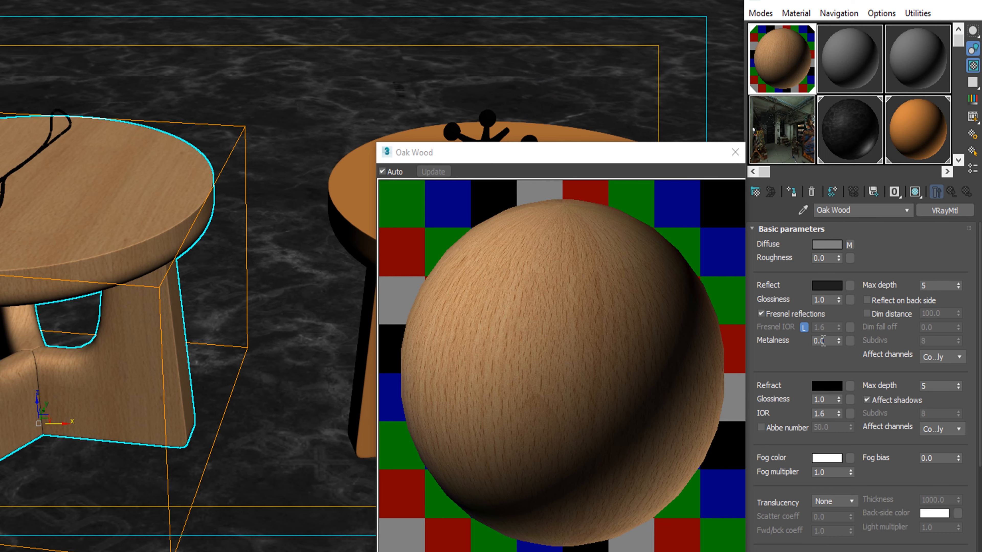
- Load the Oak- Bump image as the Reflect bitmap and set its U and V tiling to 1.8
{"action": "left_click", "coordinate": [851, 286]}
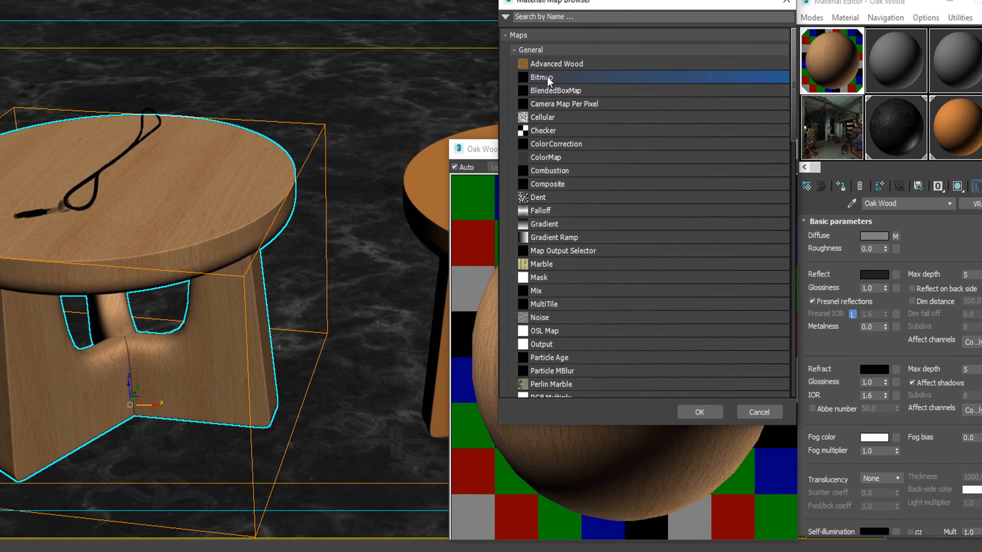
{"action": "double_click", "coordinate": [547, 75]}
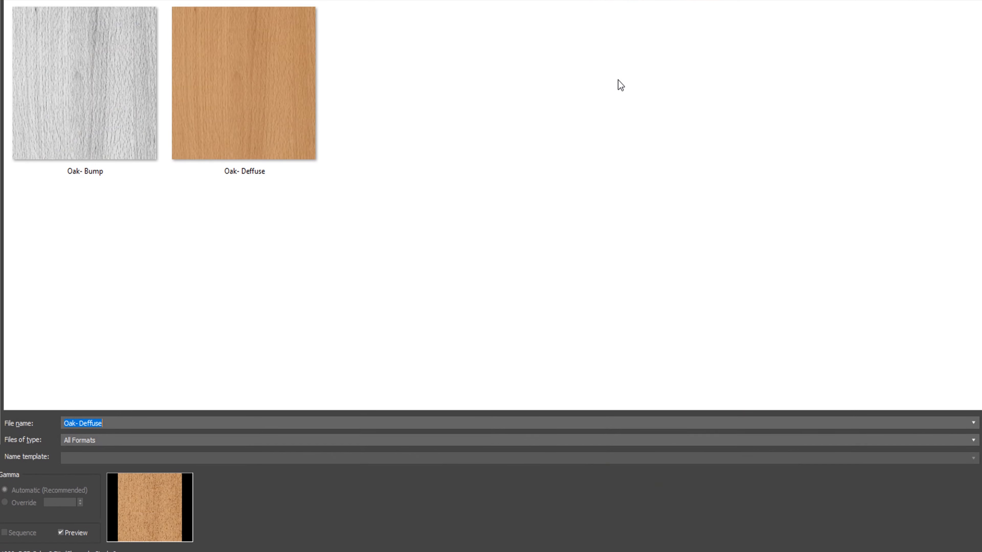
{"action": "left_click", "coordinate": [125, 101]}
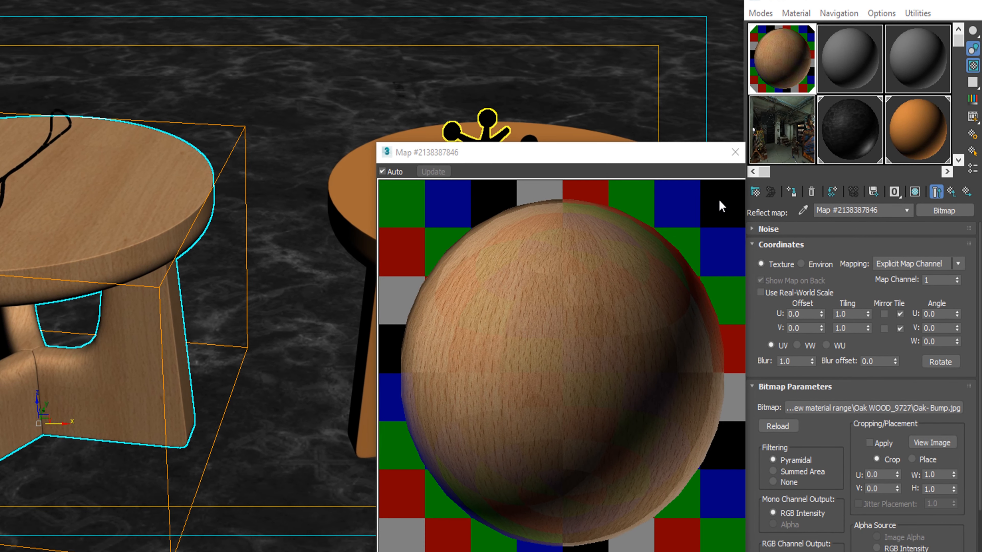
{"action": "double_click", "coordinate": [853, 314]}
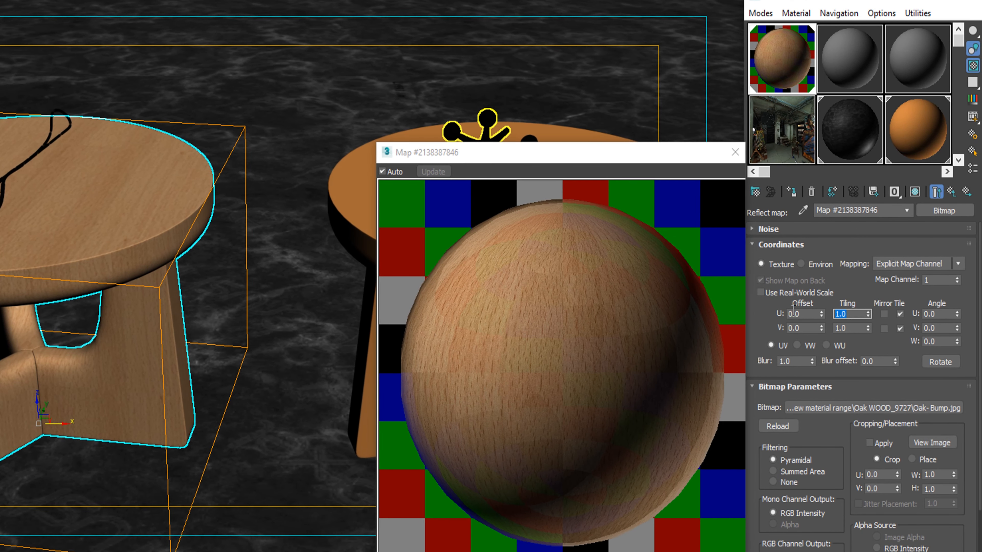
{"action": "key", "text": "Tab"}
{"action": "type", "text": "1"}
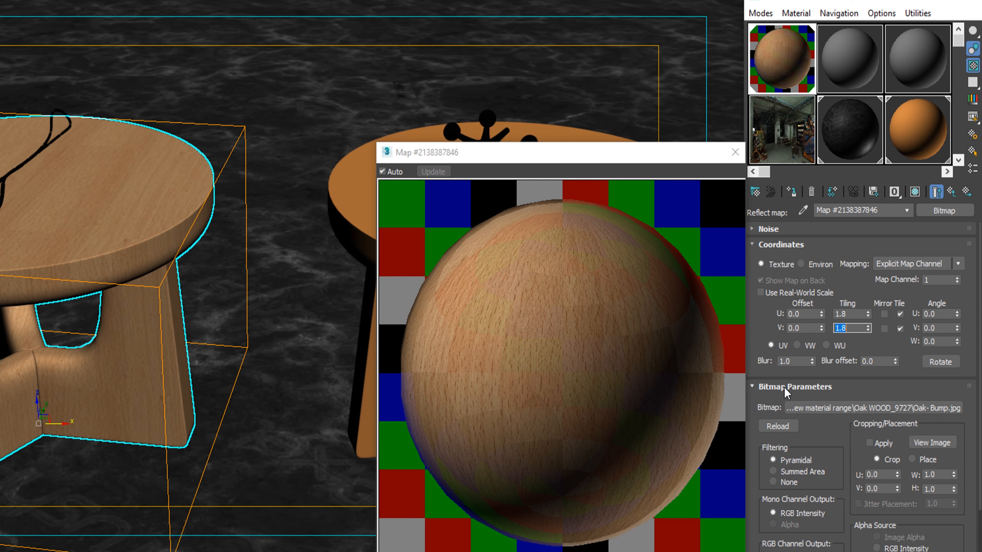
{"action": "left_click", "coordinate": [951, 192]}
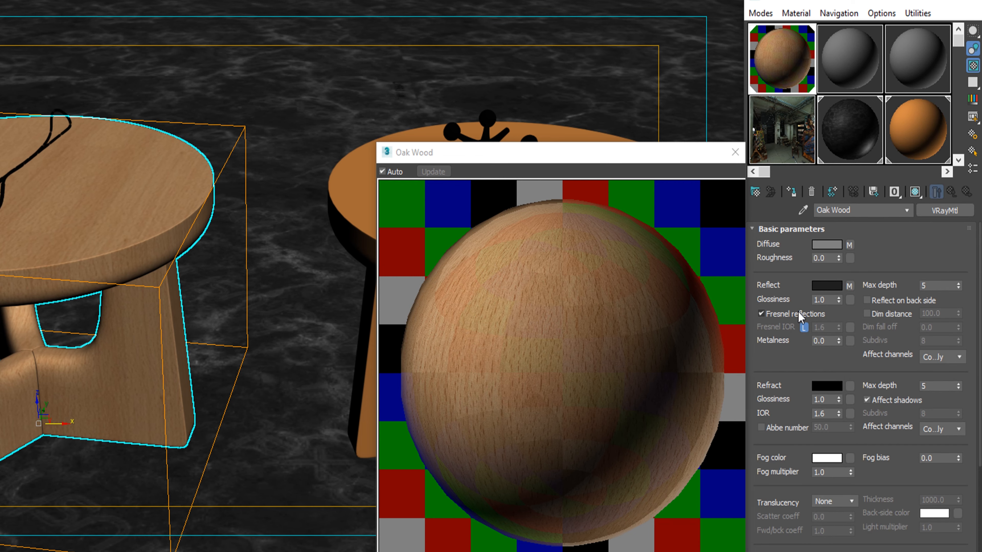
- Load the Oak- Bump image as a Bitmap in the reflection Glossiness map slot
{"action": "left_click", "coordinate": [849, 300]}
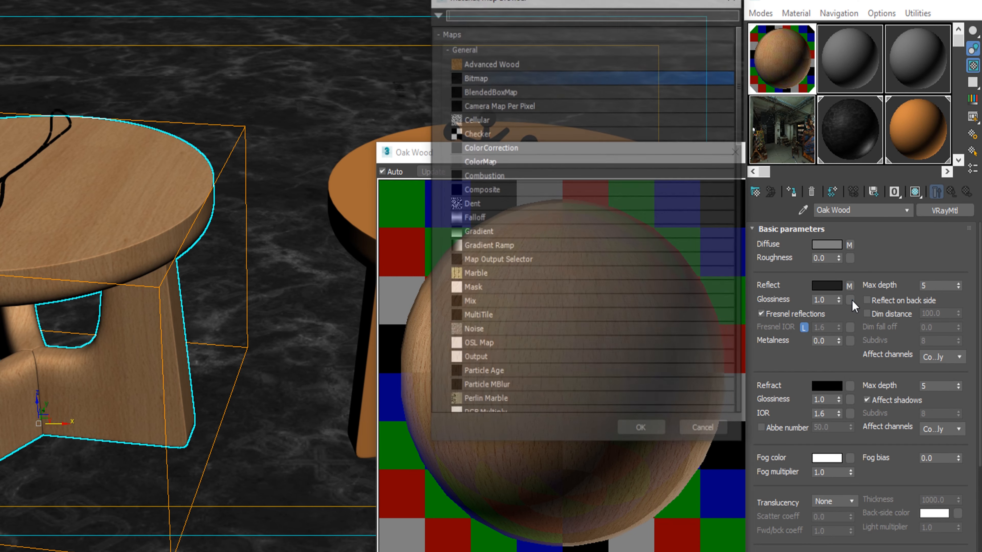
{"action": "double_click", "coordinate": [505, 79]}
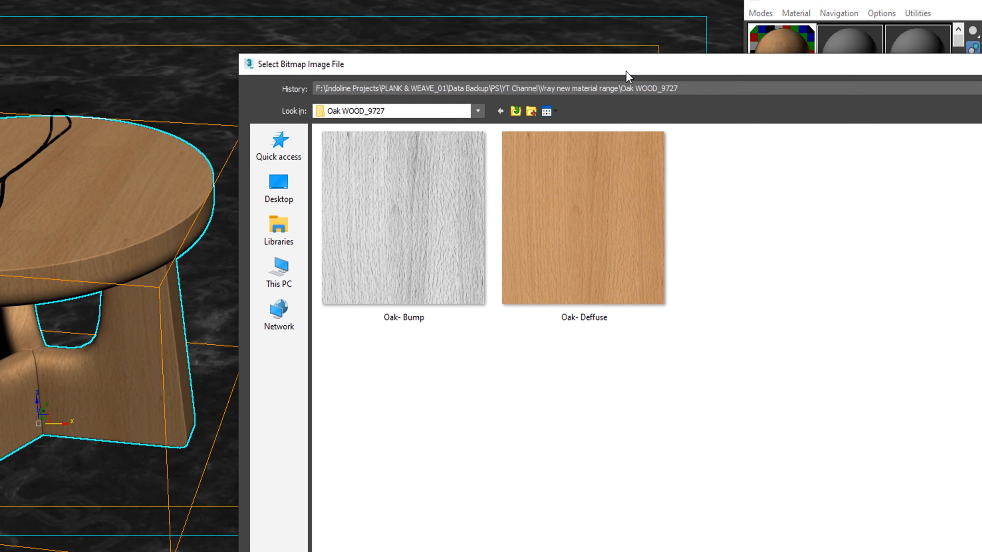
{"action": "left_click_drag", "start_coordinate": [648, 13], "coordinate": [669, 1]}
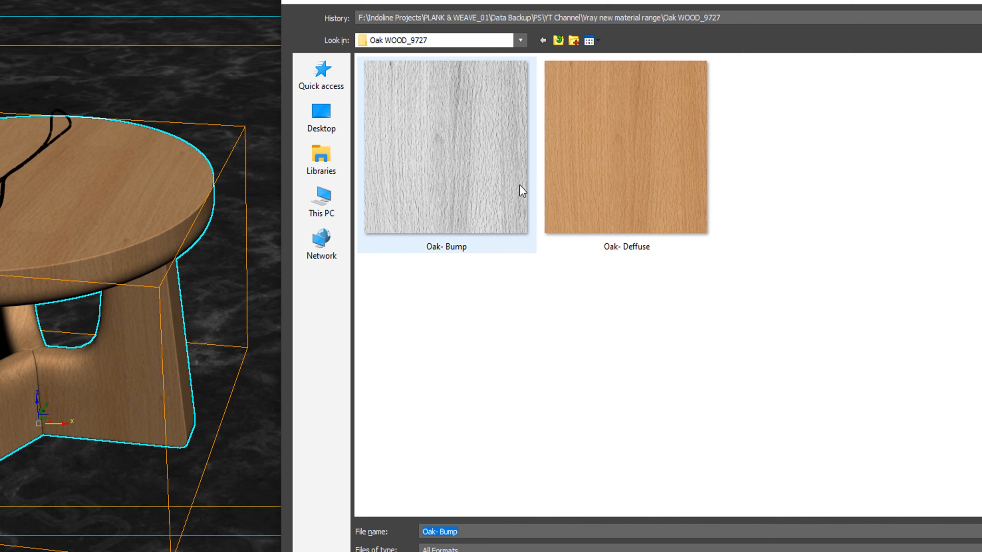
{"action": "left_click", "coordinate": [438, 212]}
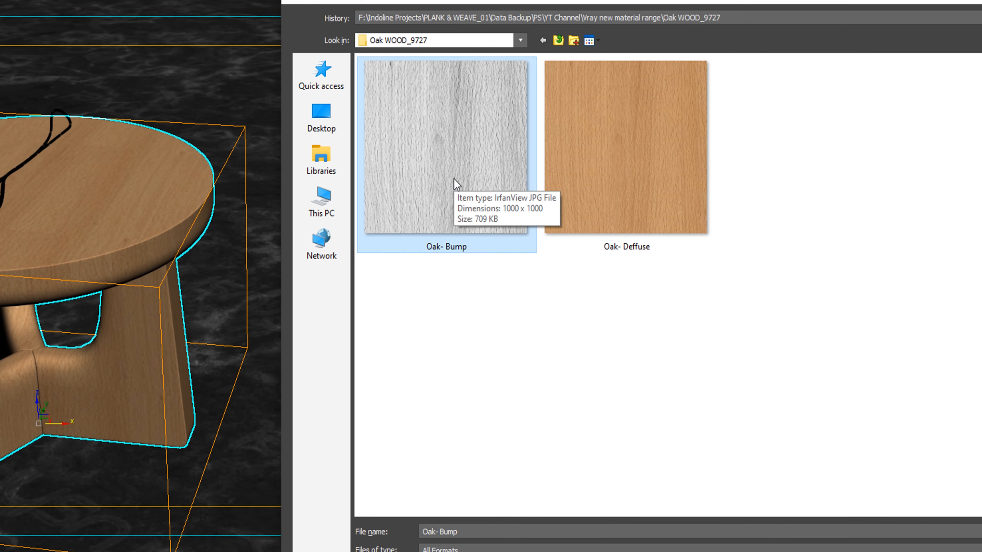
{"action": "double_click", "coordinate": [454, 169]}
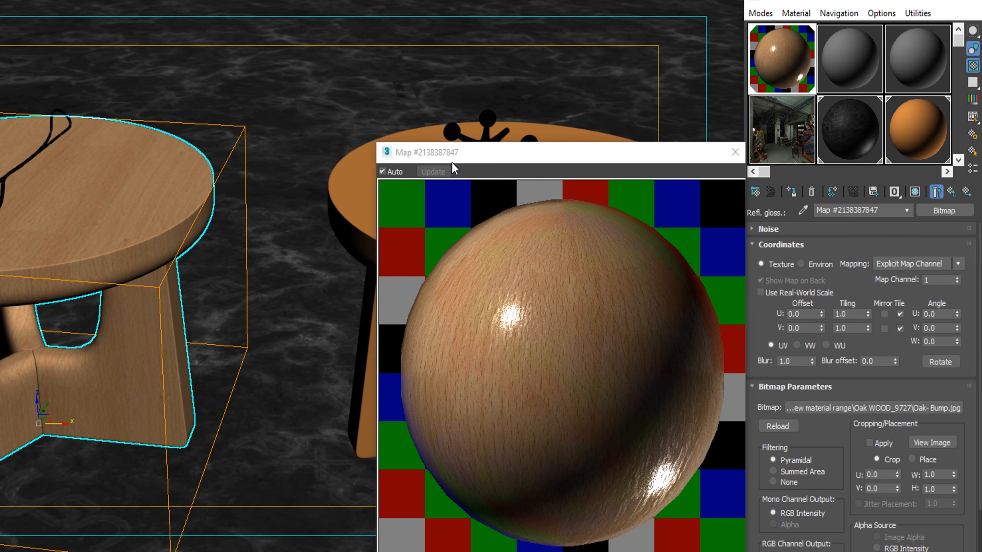
- Set the glossiness bitmap's U and V tiling to 1.8 and its blur to 0.8, returning to the parent material
{"action": "left_click", "coordinate": [849, 314]}
{"action": "key", "text": "Tab"}
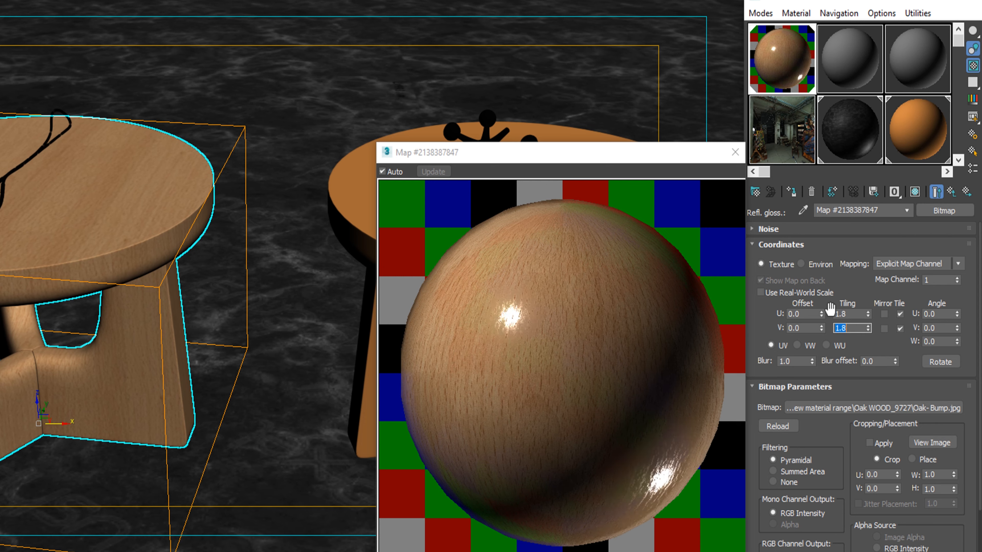
{"action": "left_click", "coordinate": [791, 361]}
{"action": "type", "text": "0.8"}
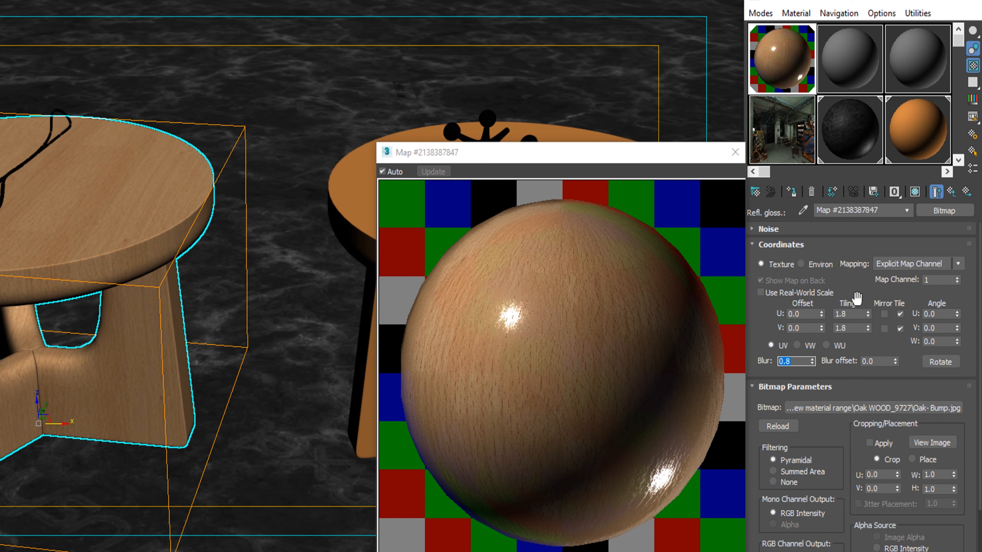
{"action": "left_click", "coordinate": [952, 192]}
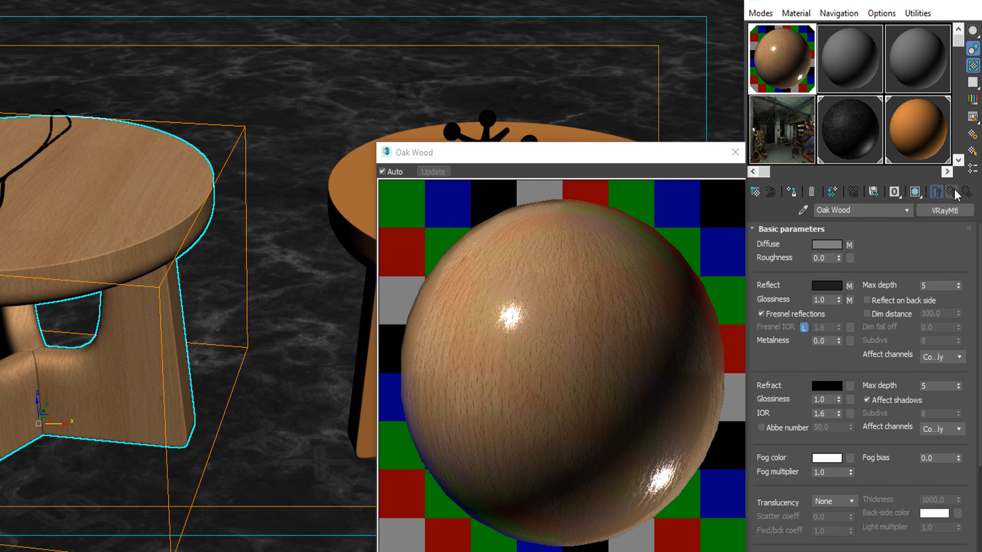
- Unlock the material's Fresnel IOR and set it to 10.0, and change the BRDF type to Blinn
{"action": "left_click", "coordinate": [805, 328]}
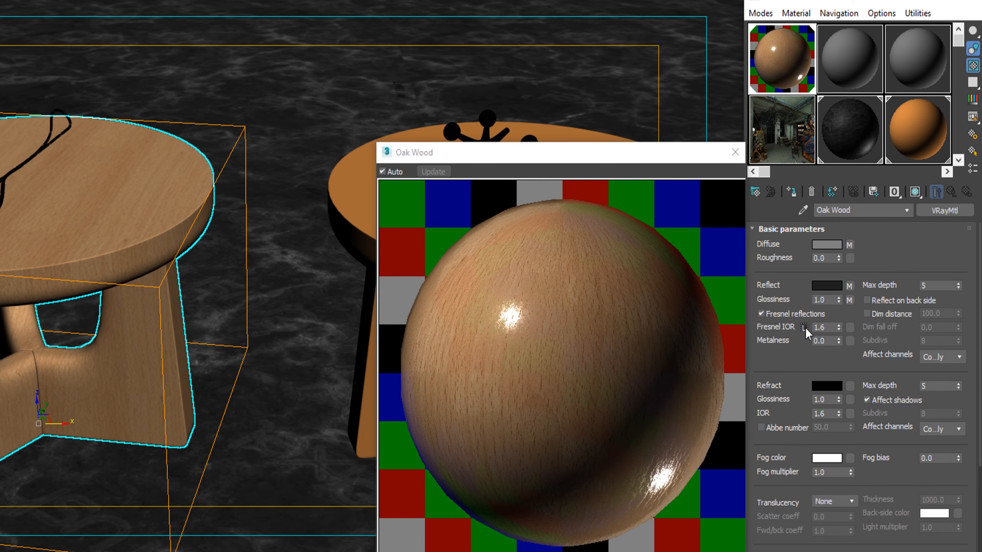
{"action": "double_click", "coordinate": [831, 326]}
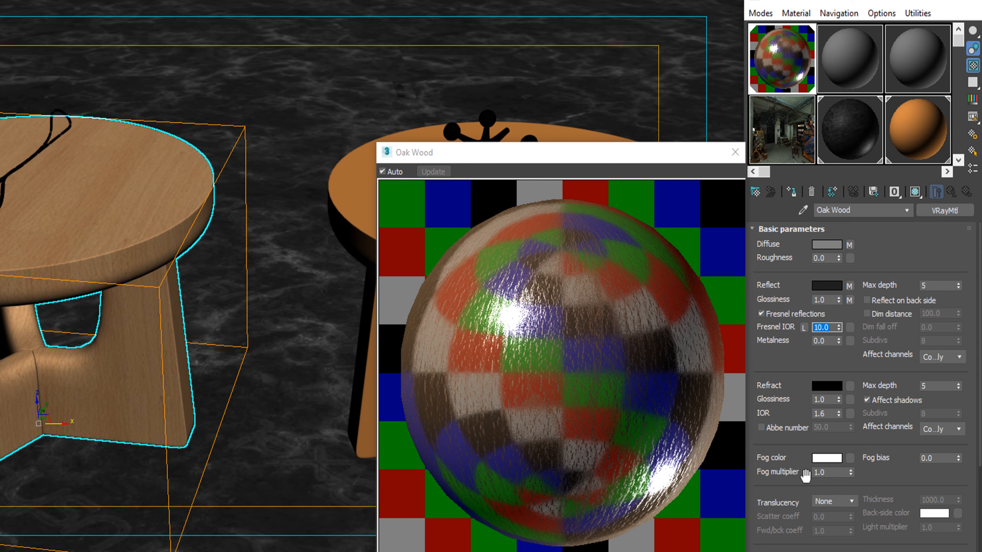
{"action": "left_click_drag", "start_coordinate": [808, 415], "coordinate": [806, 279]}
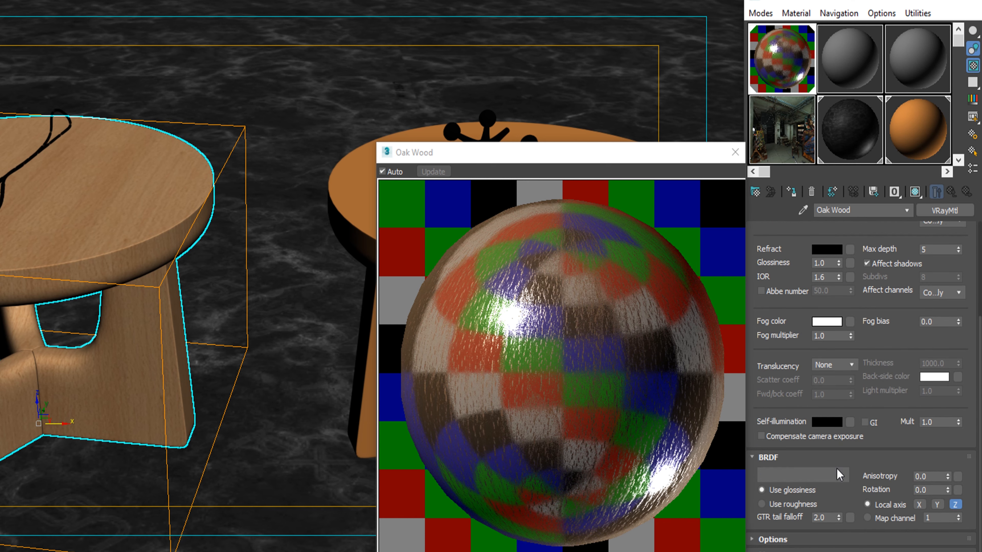
{"action": "left_click", "coordinate": [802, 477]}
{"action": "left_click", "coordinate": [777, 497]}
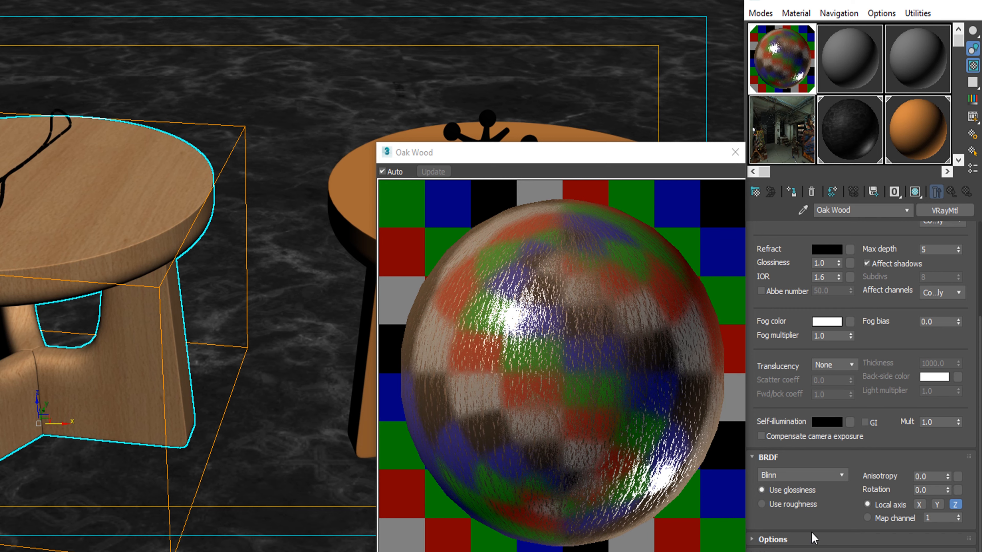
{"action": "scroll", "coordinate": [790, 323], "scroll_direction": "down", "scroll_amount": 6}
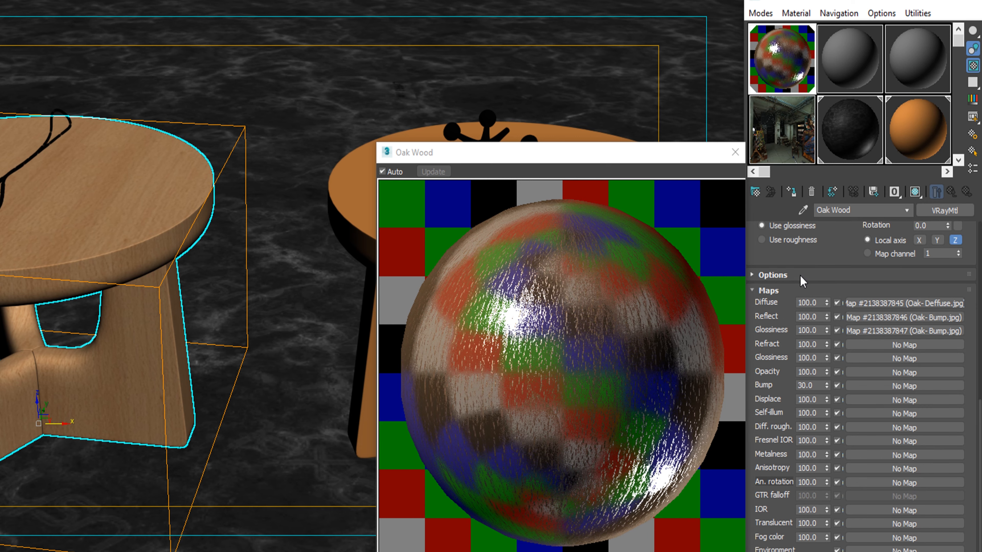
{"action": "scroll", "coordinate": [777, 292], "scroll_direction": "up", "scroll_amount": 6}
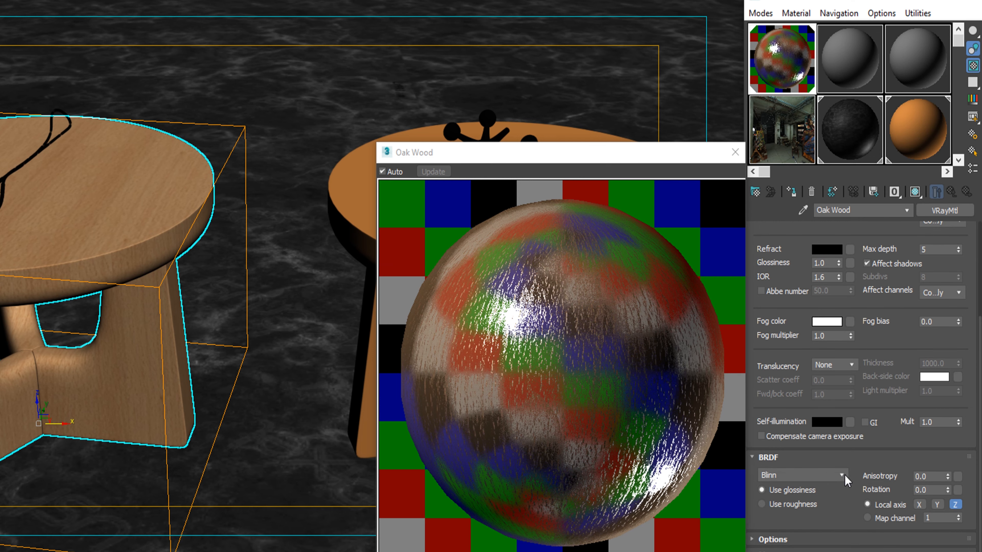
{"action": "left_click", "coordinate": [787, 540]}
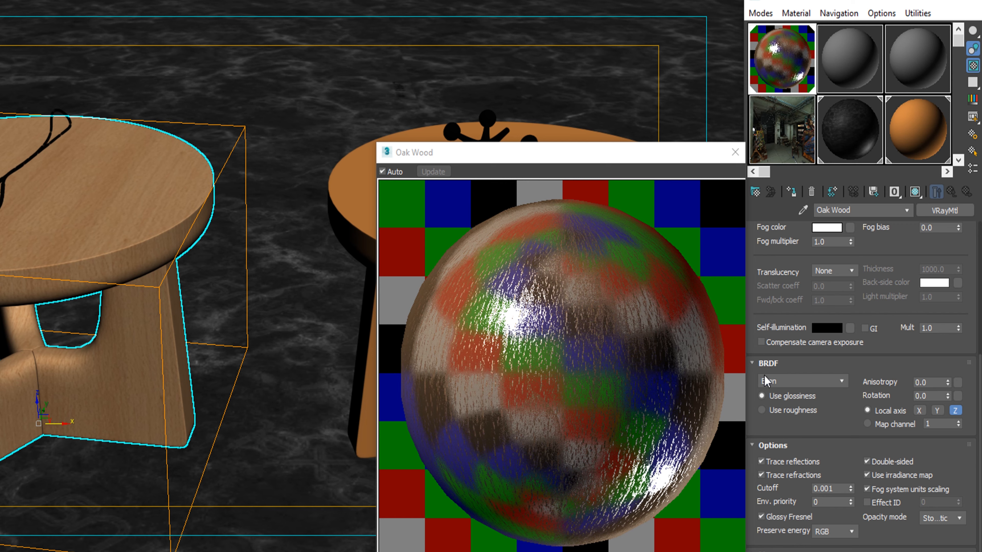
{"action": "left_click", "coordinate": [764, 445]}
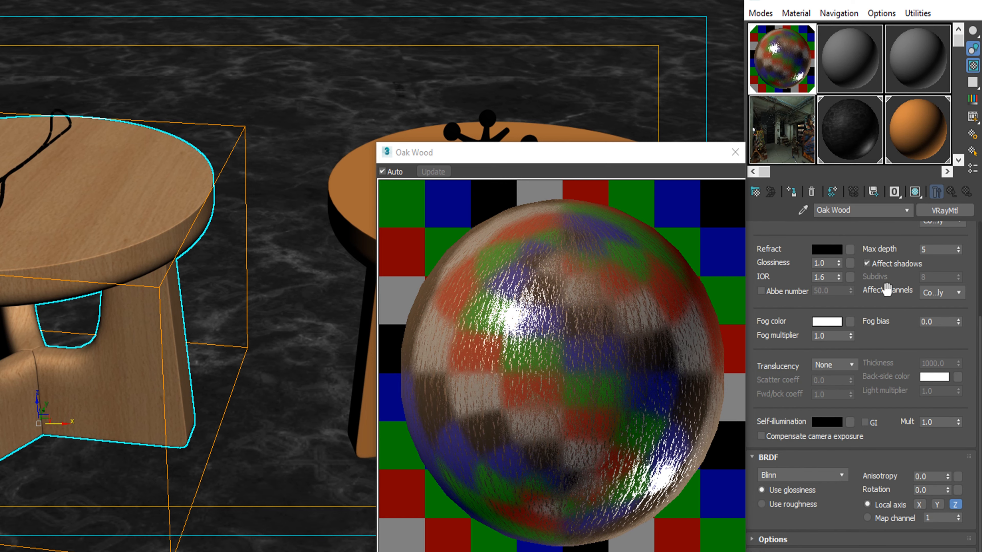
{"action": "scroll", "coordinate": [878, 332], "scroll_direction": "up", "scroll_amount": 3}
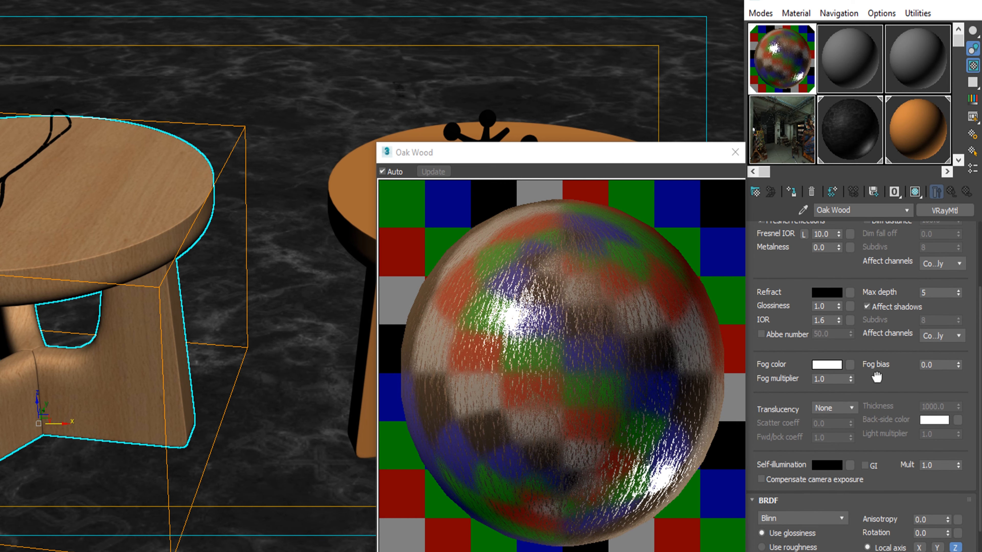
- Turn off Affect shadows, Fog system units scaling and Glossy Fresnel for Oak Wood, and set the cutoff to 0.01
{"action": "scroll", "coordinate": [865, 512], "scroll_direction": "down", "scroll_amount": 4}
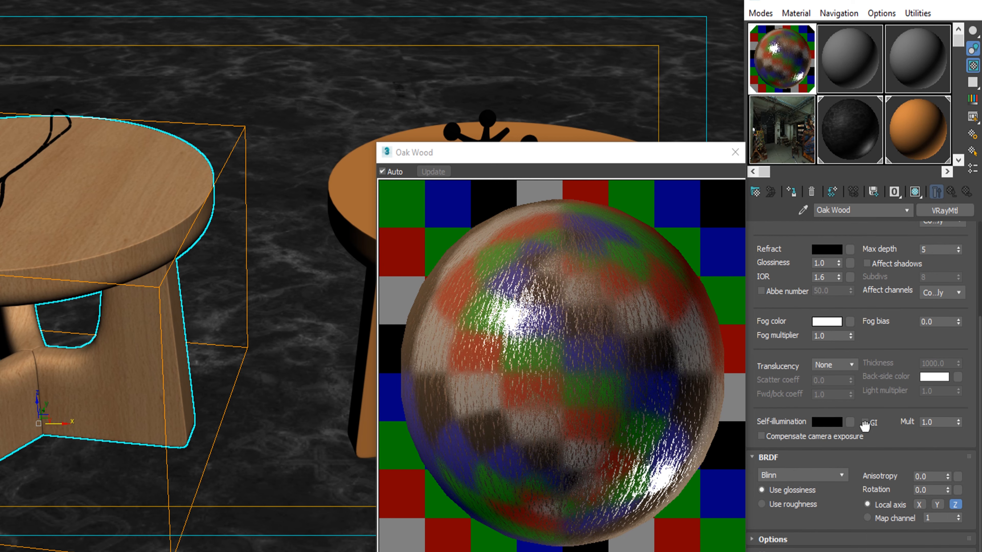
{"action": "left_click", "coordinate": [796, 538]}
{"action": "left_click", "coordinate": [824, 489]}
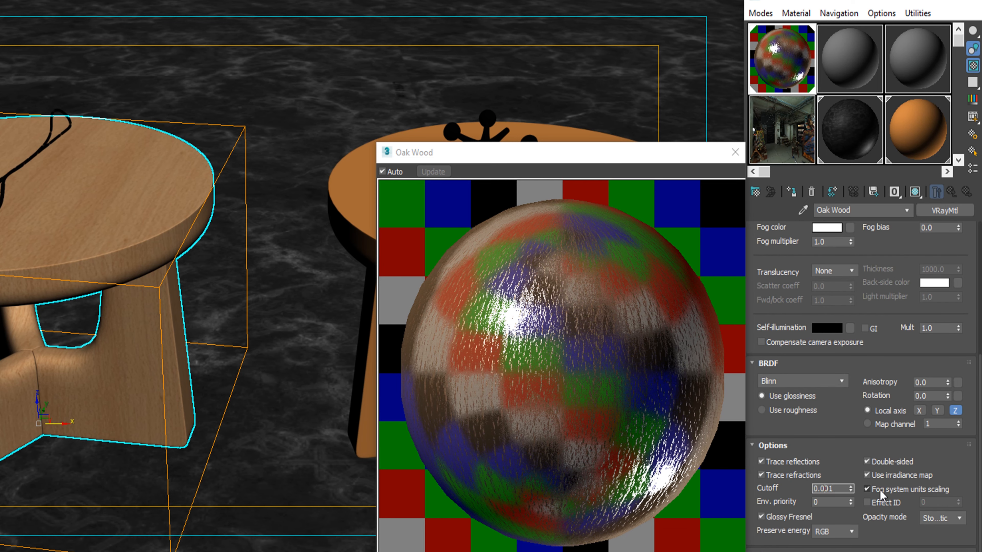
{"action": "left_click", "coordinate": [880, 490]}
{"action": "left_click", "coordinate": [783, 519]}
- Copy the reflection glossiness map into the Bump slot, set the bump amount to 1.5, and close the enlarged preview
{"action": "scroll", "coordinate": [787, 539], "scroll_direction": "down", "scroll_amount": 5}
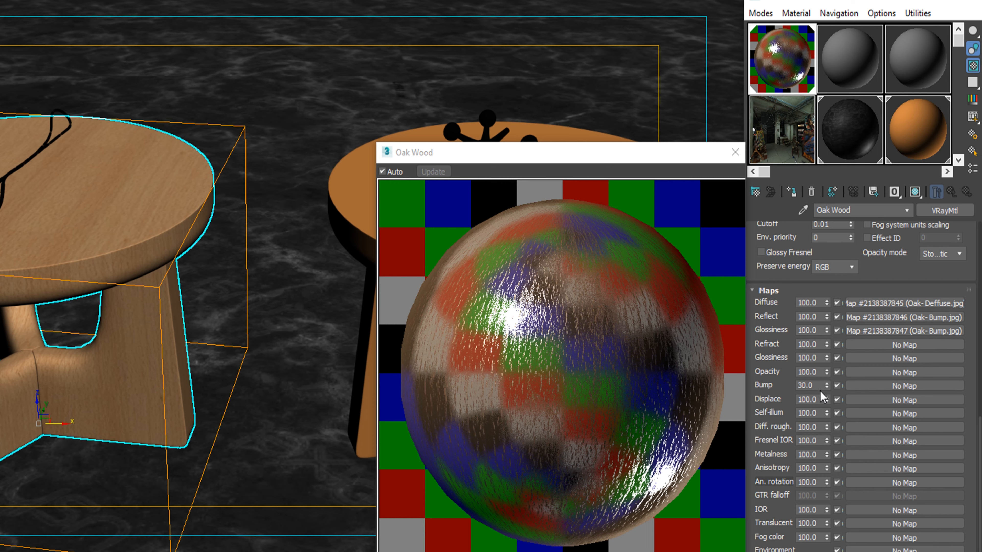
{"action": "left_click_drag", "start_coordinate": [871, 331], "coordinate": [859, 387]}
{"action": "left_click", "coordinate": [833, 325]}
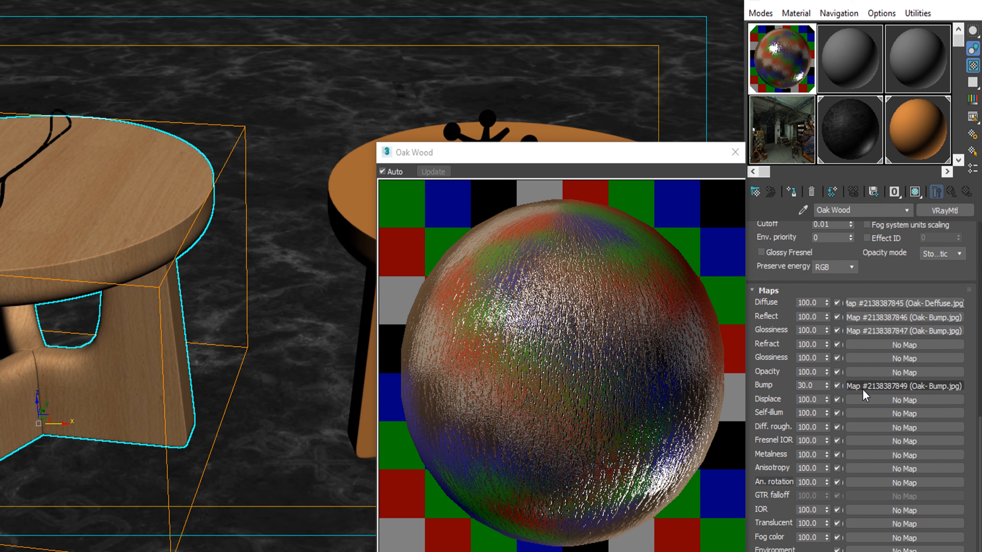
{"action": "left_click", "coordinate": [804, 386]}
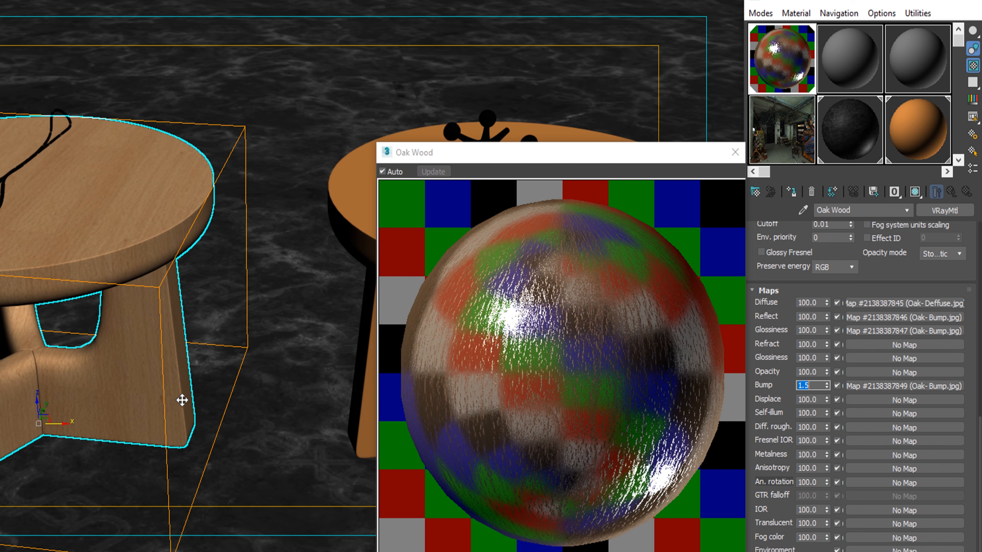
{"action": "left_click", "coordinate": [735, 152]}
- Select the table with the plain orange material, name an unused material Wood Olive and set its diffuse color to white
{"action": "left_click", "coordinate": [569, 241]}
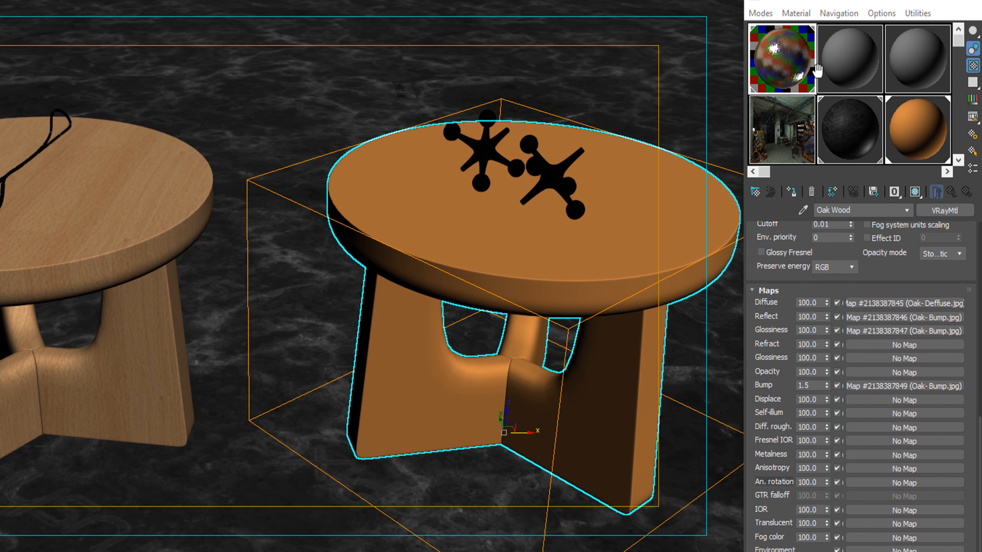
{"action": "left_click", "coordinate": [841, 63]}
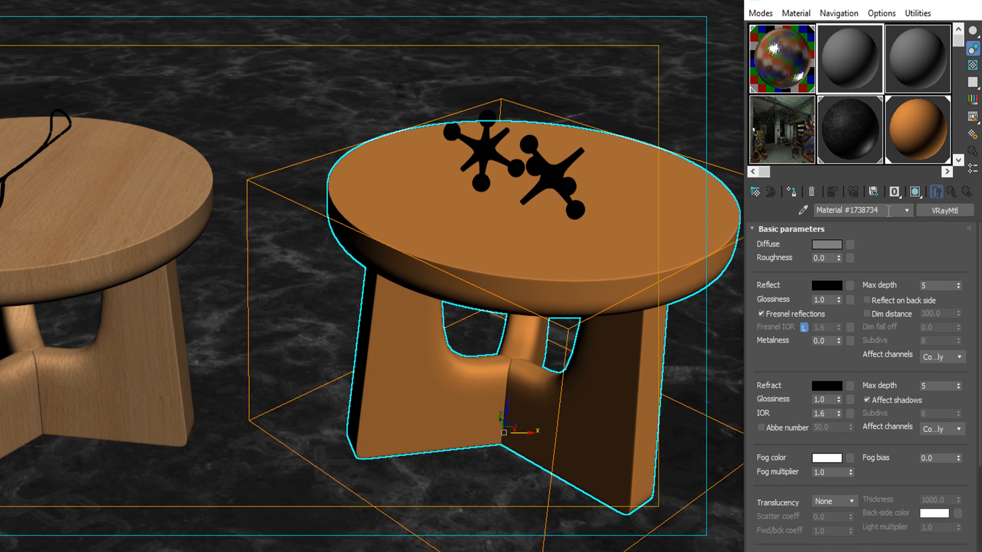
{"action": "type", "text": "W"}
{"action": "left_click", "coordinate": [828, 244]}
{"action": "left_click_drag", "start_coordinate": [583, 79], "coordinate": [579, 133]}
{"action": "left_click", "coordinate": [681, 149]}
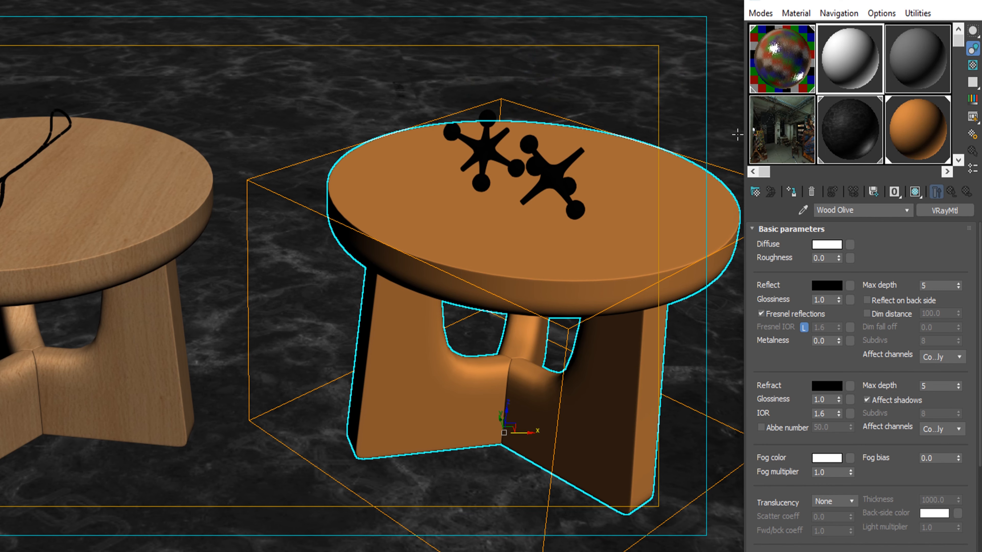
- Preview Wood Olive enlarged on a checkered background and load the oliveschen_maser_color image as the Diffuse bitmap
{"action": "double_click", "coordinate": [843, 69]}
{"action": "left_click", "coordinate": [973, 66]}
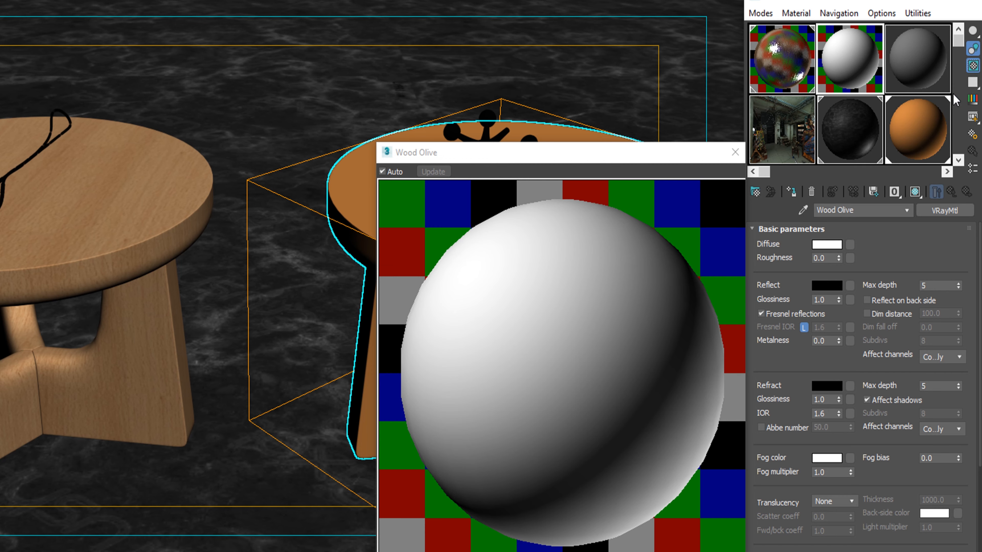
{"action": "left_click", "coordinate": [849, 245]}
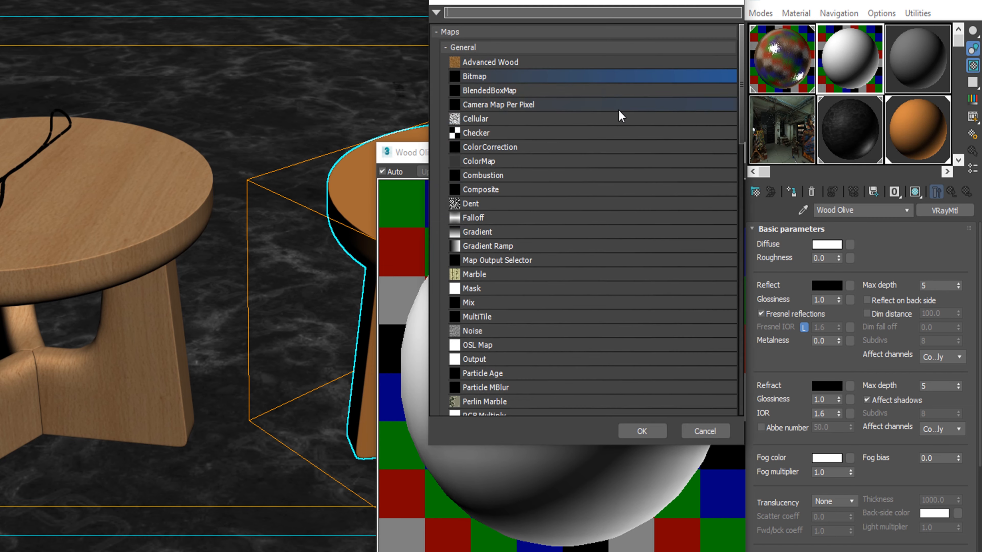
{"action": "double_click", "coordinate": [503, 77]}
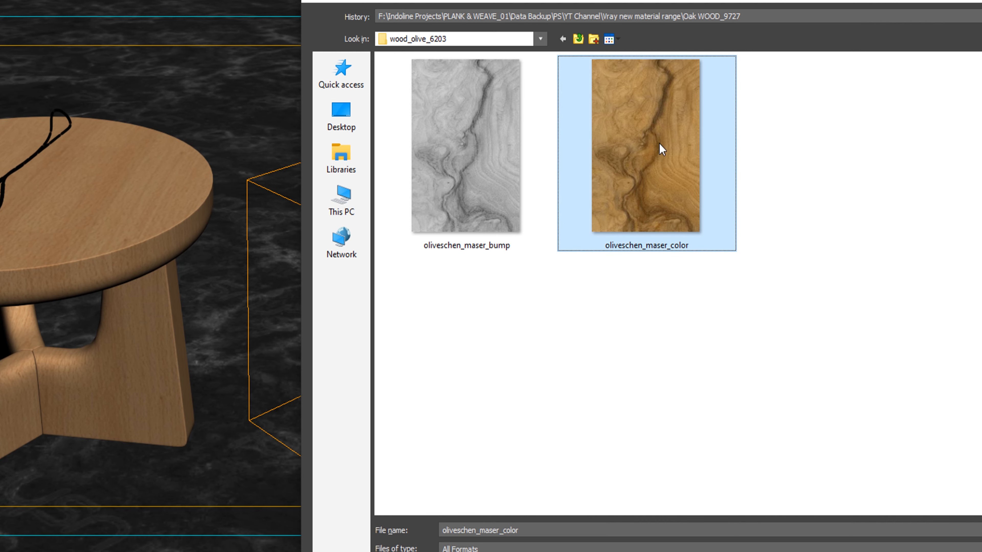
{"action": "double_click", "coordinate": [638, 153]}
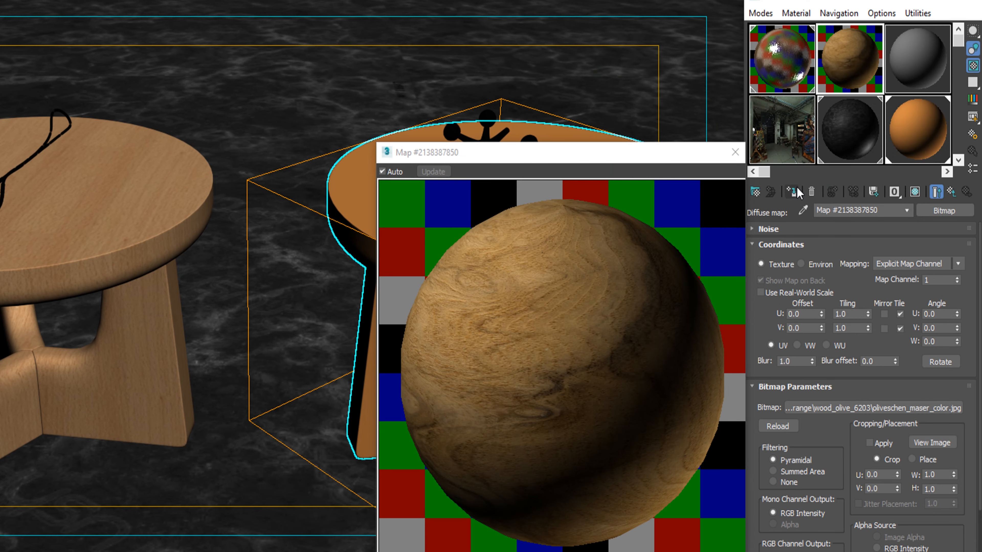
- Enable viewport display of the diffuse map and assign Wood Olive to the selected table, returning to the parent material
{"action": "left_click", "coordinate": [912, 192]}
{"action": "left_click", "coordinate": [734, 152]}
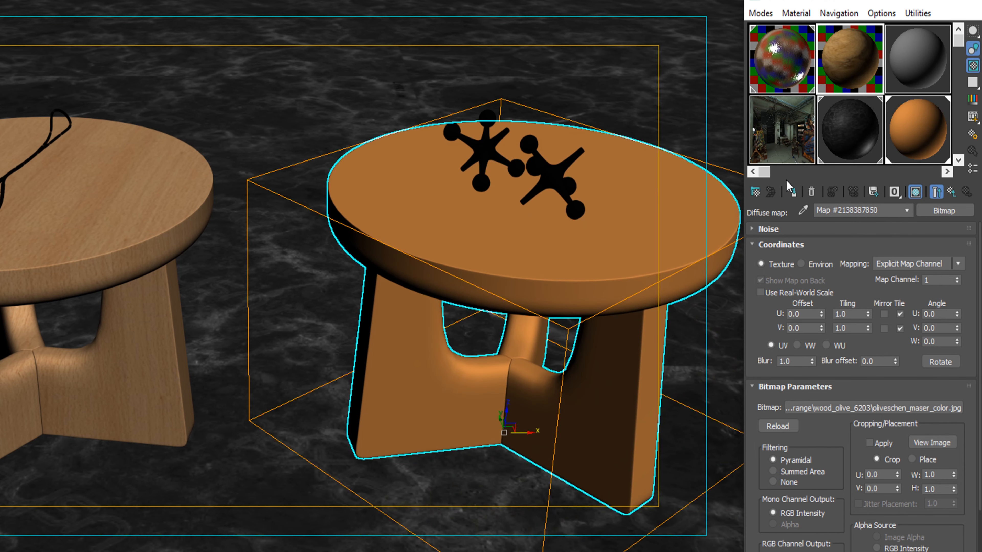
{"action": "left_click", "coordinate": [790, 191]}
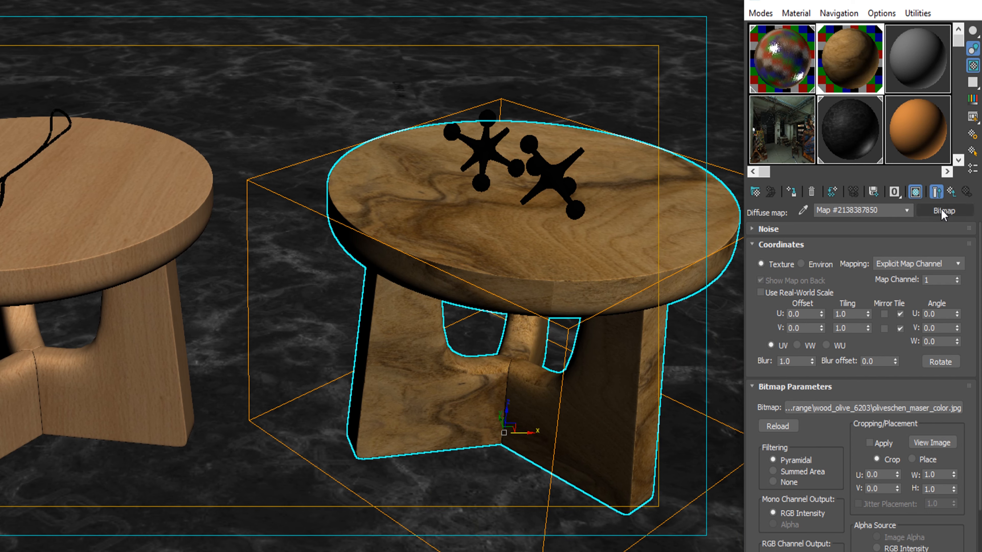
{"action": "left_click", "coordinate": [952, 192]}
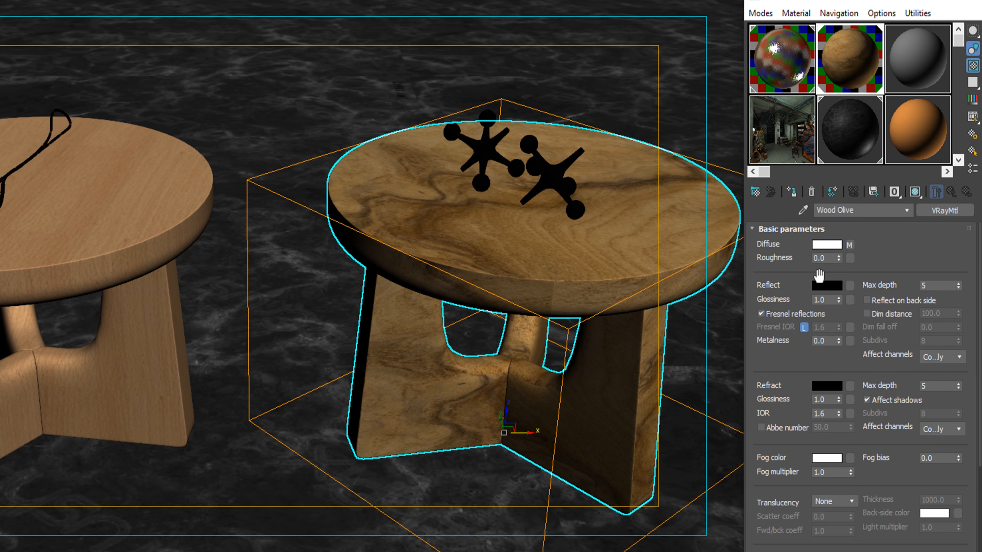
- Add a Falloff map to the Reflect slot with its front color set to RGB 35, 35, 35, and enlarge the material preview
{"action": "left_click", "coordinate": [850, 286]}
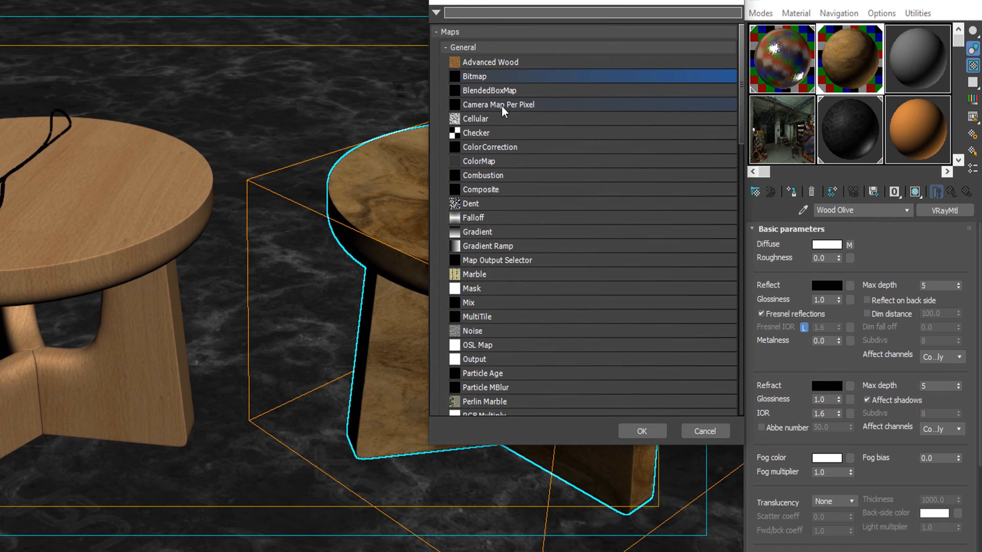
{"action": "double_click", "coordinate": [479, 217]}
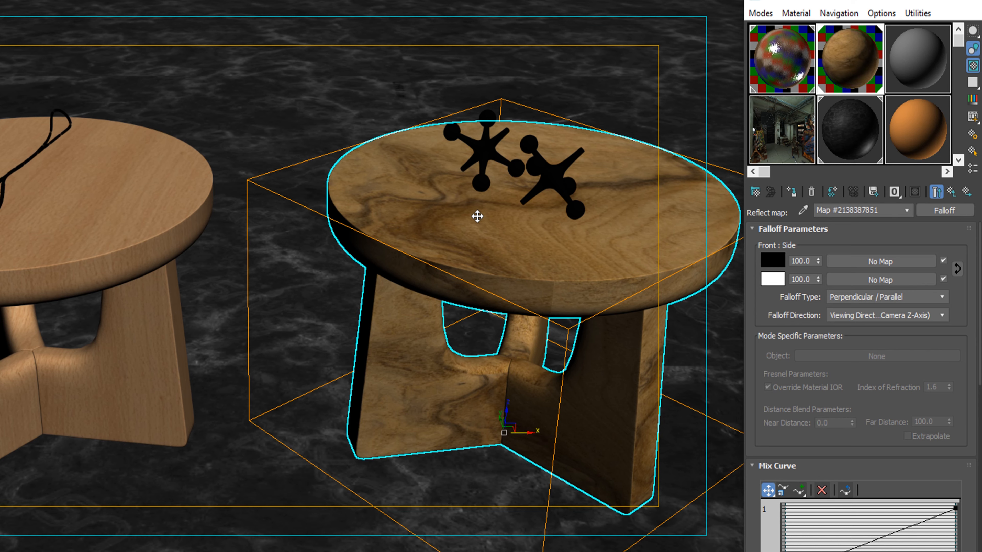
{"action": "left_click", "coordinate": [772, 263]}
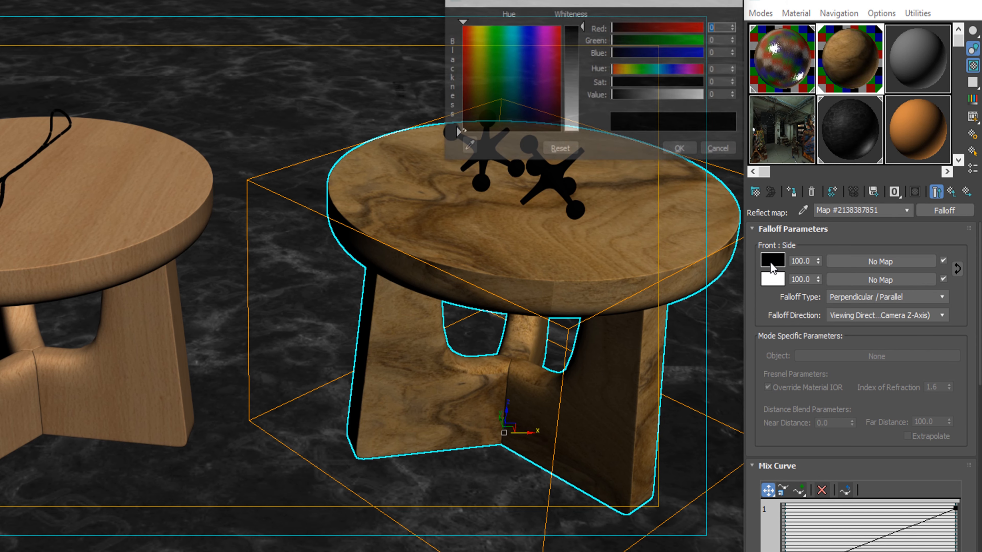
{"action": "type", "text": "35"}
{"action": "key", "text": "Tab"}
{"action": "type", "text": "35"}
{"action": "key", "text": "Tab"}
{"action": "type", "text": "35"}
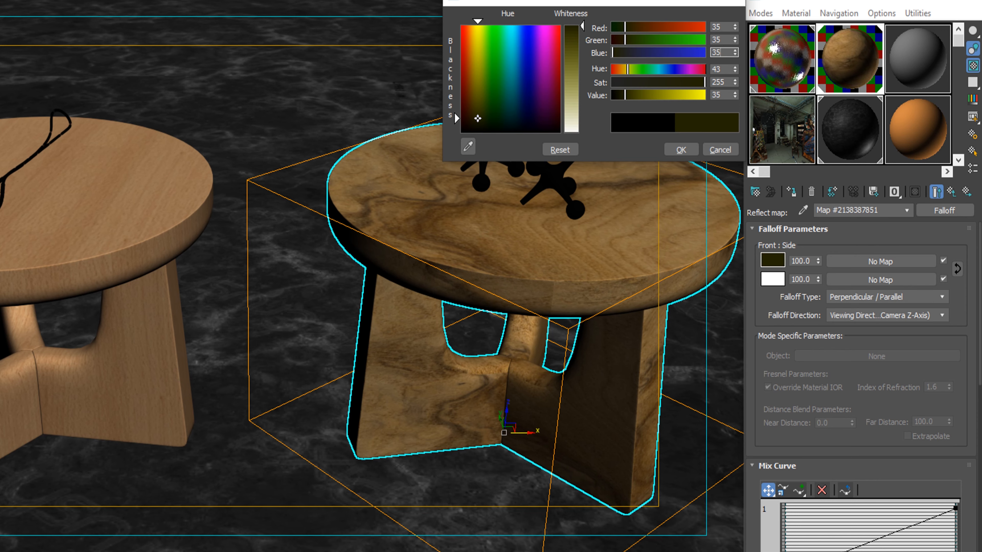
{"action": "key", "text": "Return"}
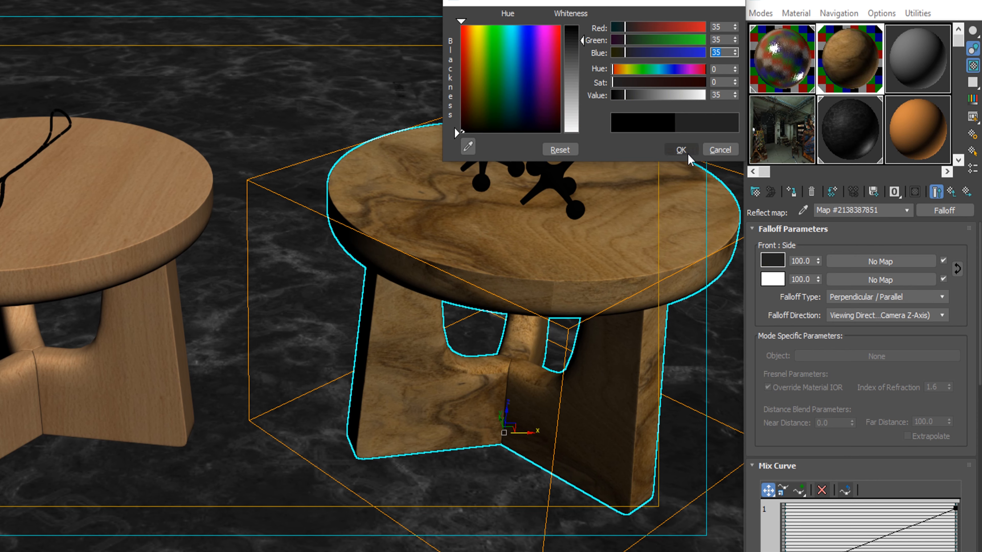
{"action": "left_click", "coordinate": [681, 150]}
{"action": "double_click", "coordinate": [836, 78]}
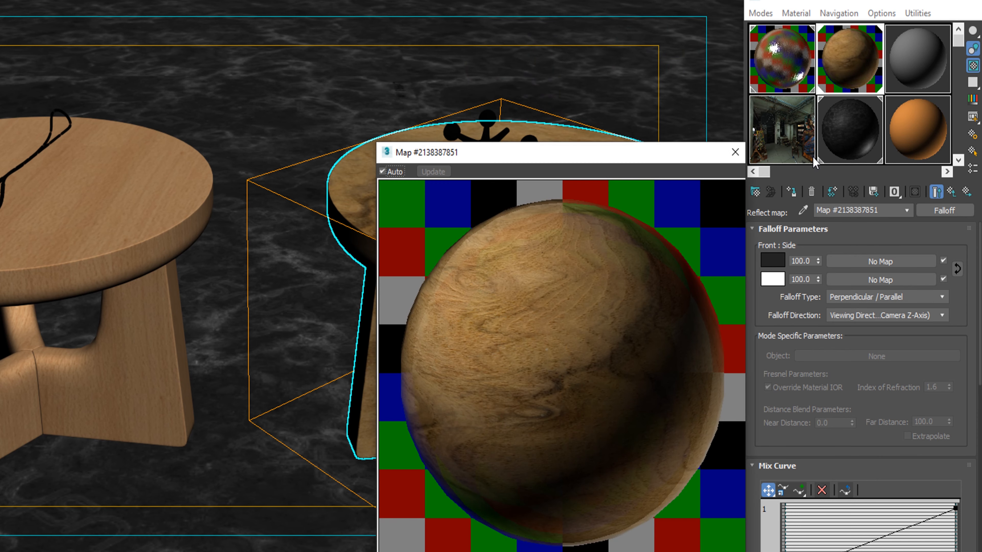
- Set the Falloff map's side color to RGB 94, 94, 94
{"action": "left_click", "coordinate": [774, 280]}
{"action": "type", "text": "9"}
{"action": "key", "text": "Tab"}
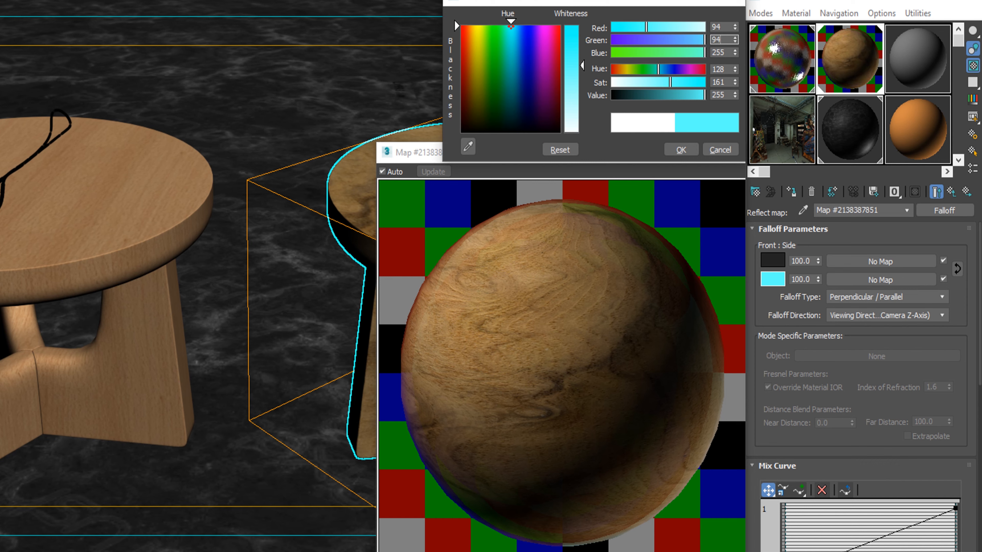
{"action": "key", "text": "Tab"}
{"action": "type", "text": "94"}
{"action": "key", "text": "Return"}
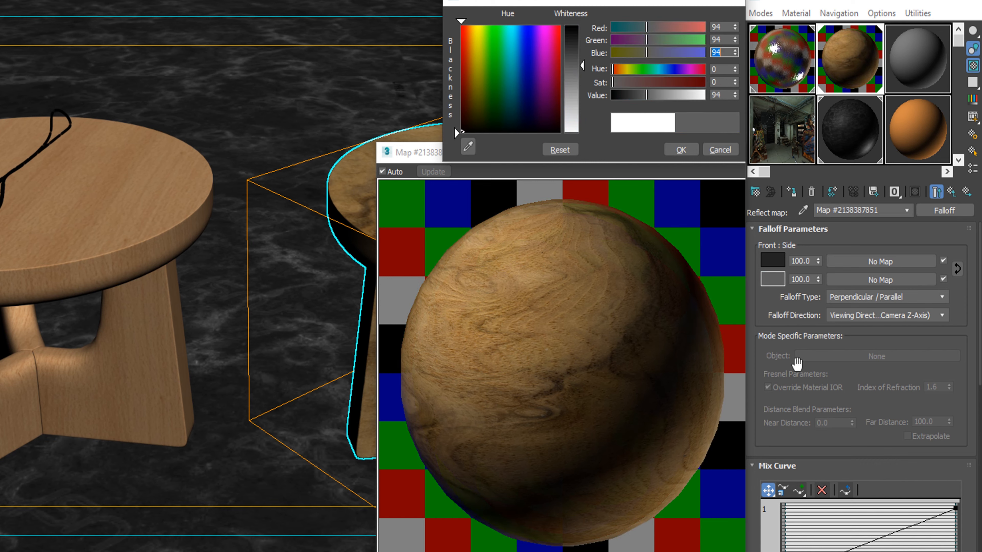
{"action": "left_click", "coordinate": [681, 149]}
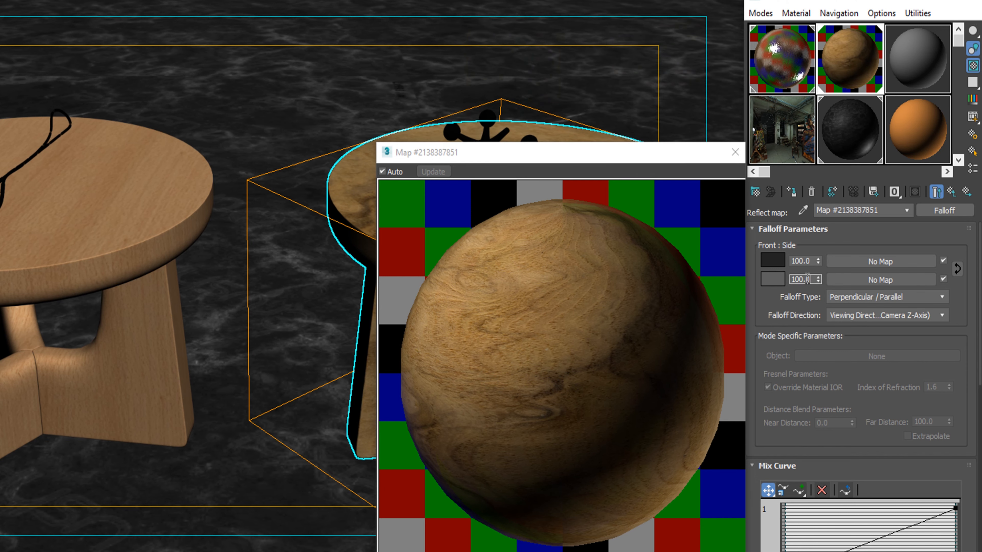
- Change the falloff's side amount and load the oliveschen_maser_bump image as a Bitmap in the side map slot
{"action": "type", "text": "3"}
{"action": "left_click", "coordinate": [887, 282]}
{"action": "double_click", "coordinate": [479, 77]}
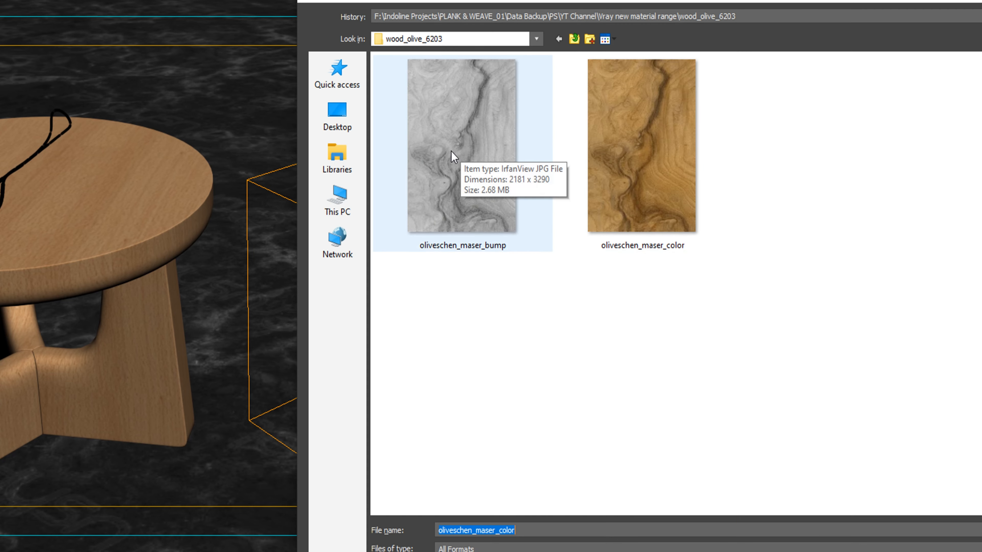
{"action": "double_click", "coordinate": [462, 207]}
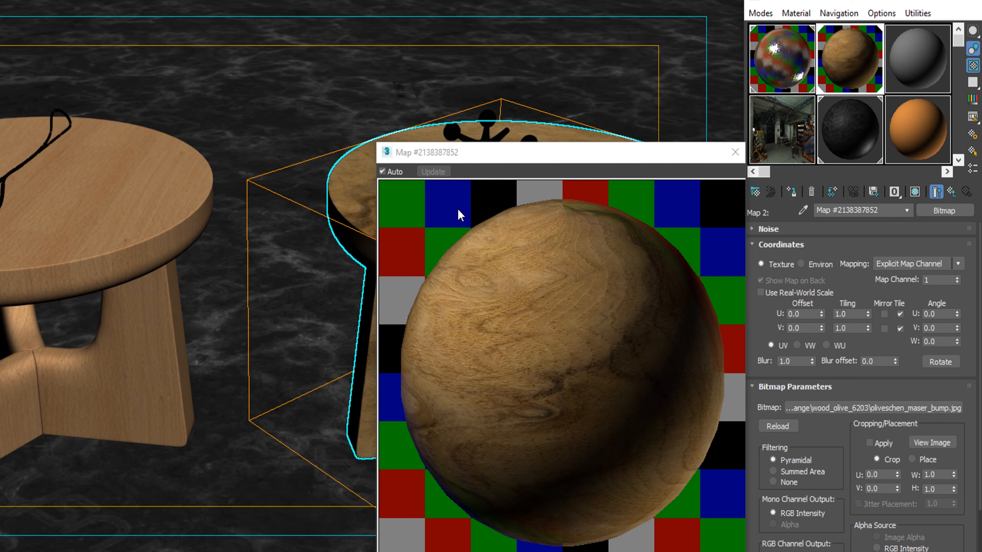
- Set the falloff side bitmap's blur to 0.01 and return to the Wood Olive material
{"action": "double_click", "coordinate": [796, 361]}
{"action": "type", "text": "0"}
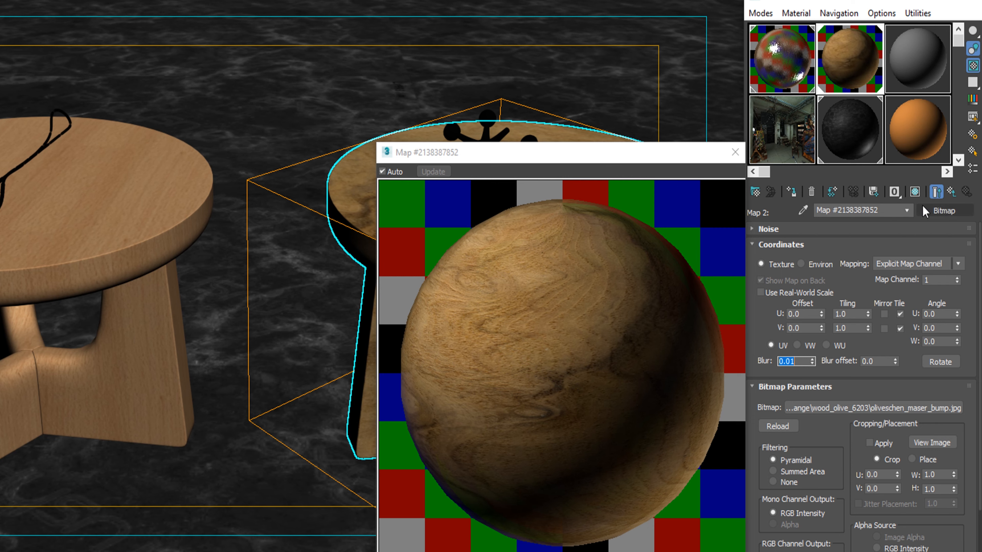
{"action": "left_click", "coordinate": [951, 191]}
{"action": "left_click", "coordinate": [950, 190]}
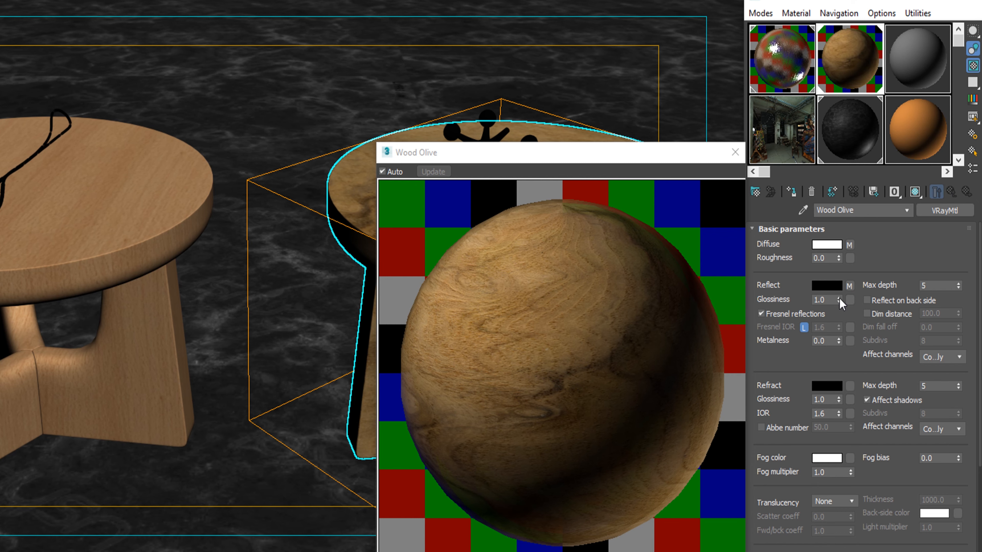
- Set the reflection glossiness to 0.65 and load the oliveschen_maser_bump image as a Bitmap in its map slot
{"action": "double_click", "coordinate": [819, 301]}
{"action": "type", "text": "0.65"}
{"action": "key", "text": "Return"}
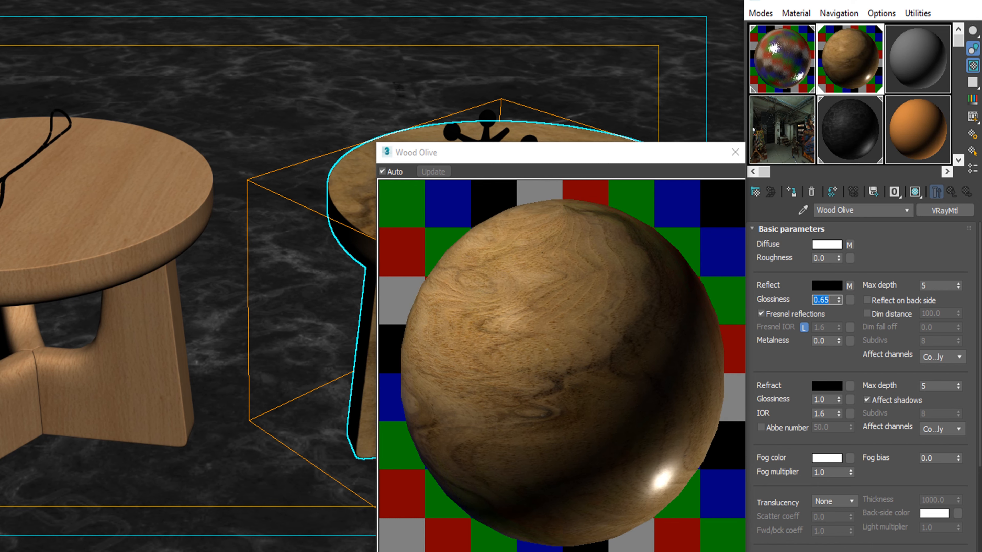
{"action": "left_click", "coordinate": [849, 300]}
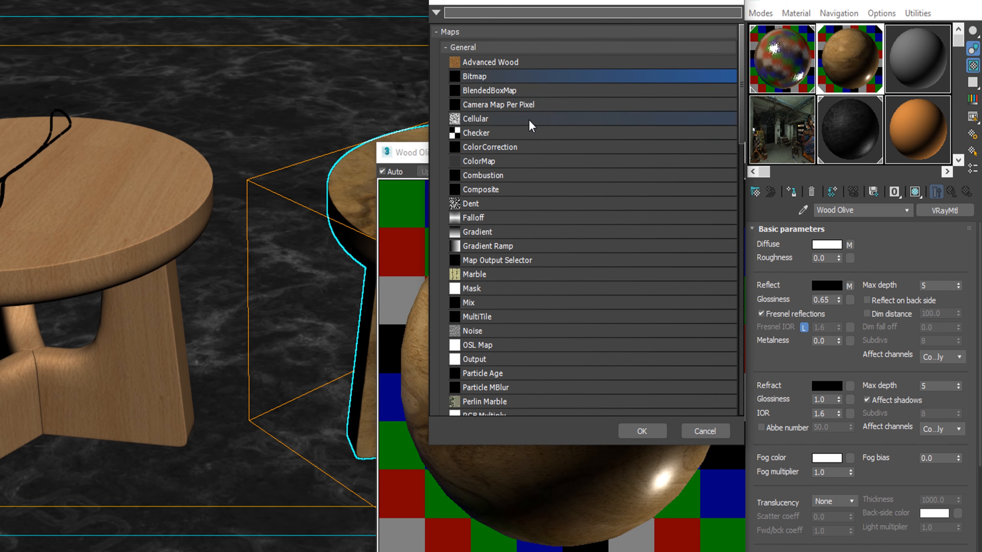
{"action": "double_click", "coordinate": [501, 79]}
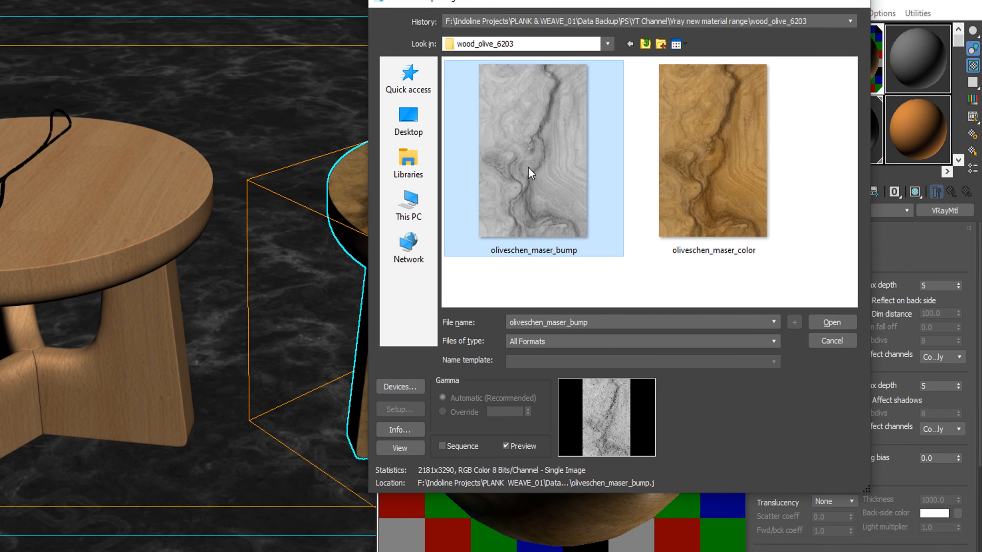
{"action": "double_click", "coordinate": [528, 168]}
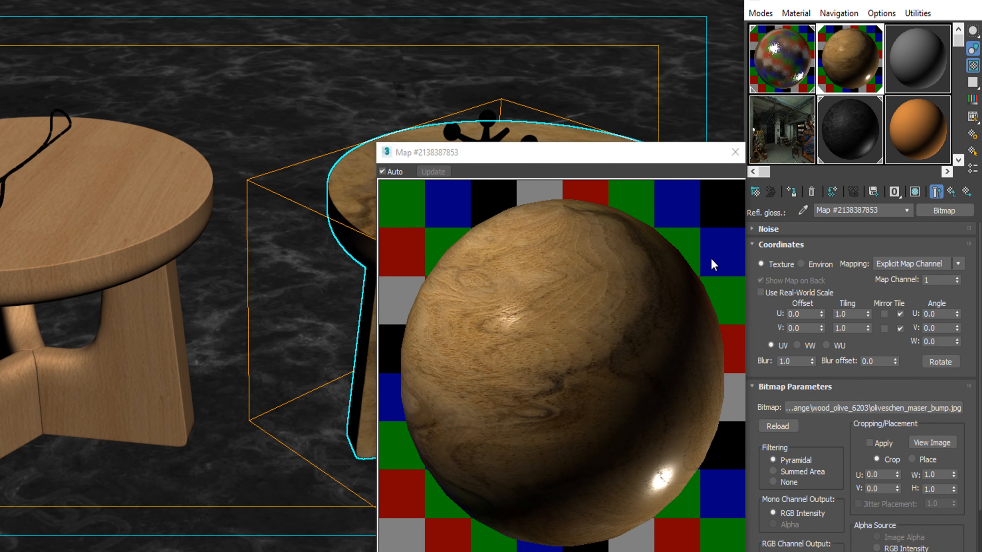
- Lower the blur of the glossiness bitmap and turn off Fresnel reflections on the parent Wood Olive material
{"action": "double_click", "coordinate": [796, 360]}
{"action": "type", "text": "0.0"}
{"action": "left_click", "coordinate": [938, 192]}
{"action": "left_click", "coordinate": [776, 320]}
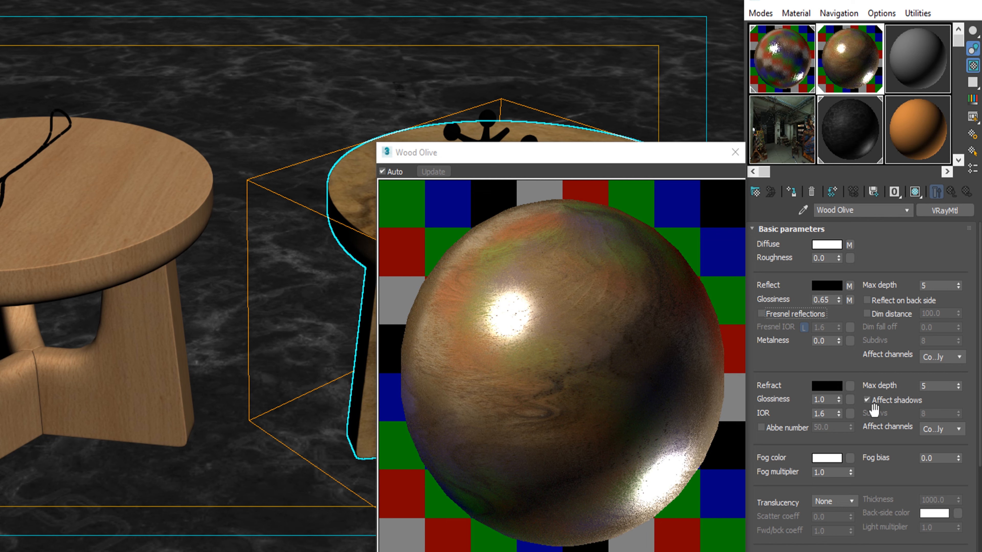
- Change the Wood Olive material's BRDF type to Blinn
{"action": "scroll", "coordinate": [865, 473], "scroll_direction": "down", "scroll_amount": 4}
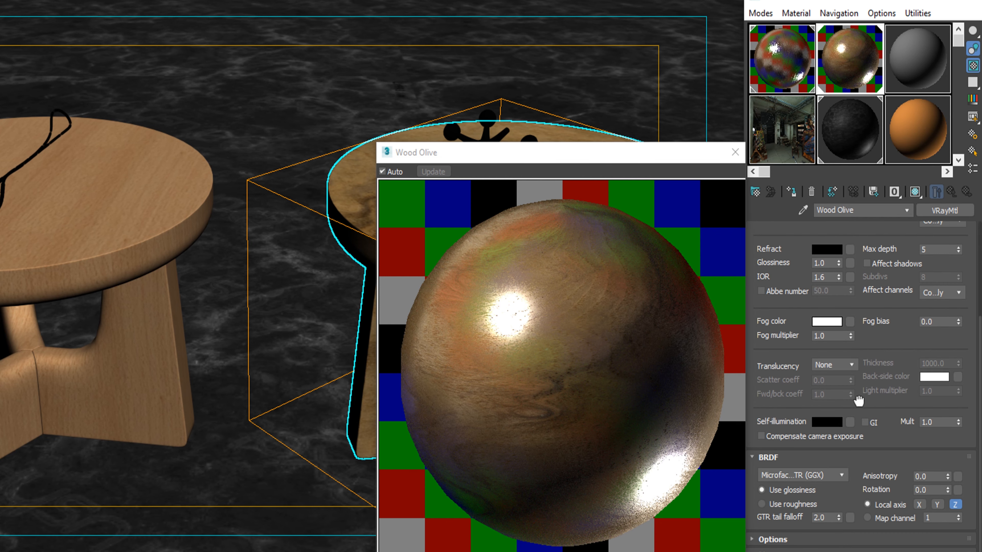
{"action": "left_click", "coordinate": [821, 475]}
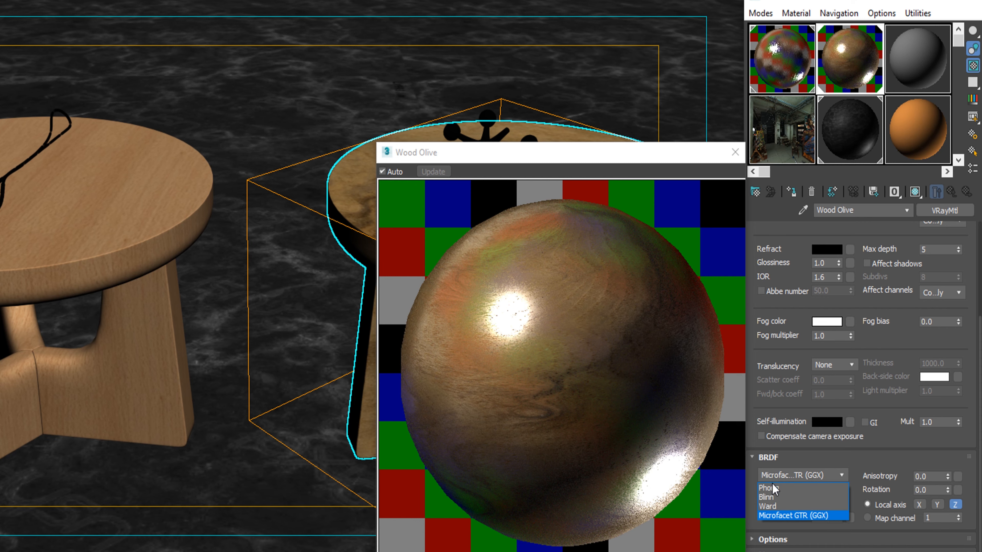
{"action": "left_click", "coordinate": [770, 497]}
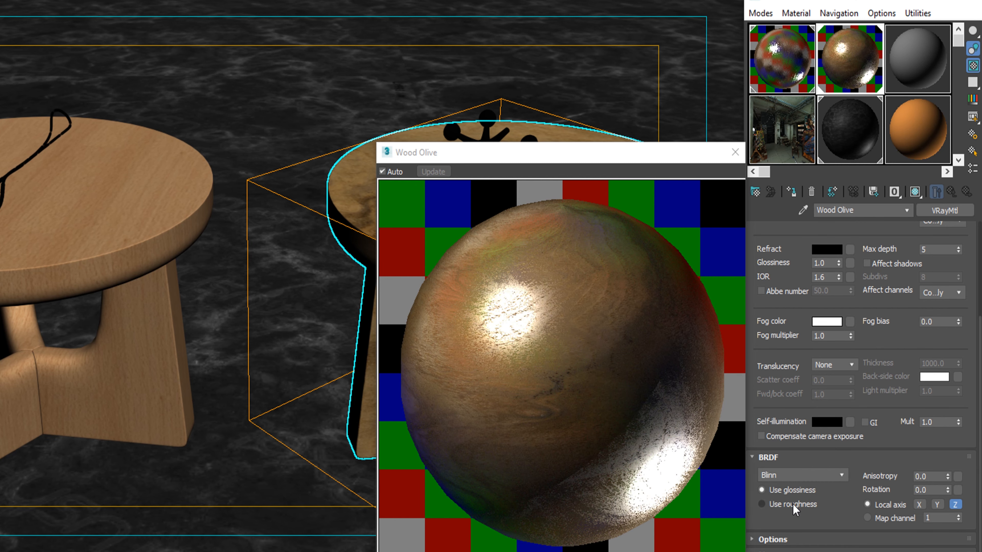
- Set the Wood Olive bump amount to 7 and load the oliveschen_maser_bump image as a Bitmap in the bump map slot
{"action": "scroll", "coordinate": [827, 536], "scroll_direction": "down", "scroll_amount": 3}
{"action": "key", "text": "BackSpace"}
{"action": "left_click", "coordinate": [867, 489]}
{"action": "left_click", "coordinate": [793, 520]}
{"action": "scroll", "coordinate": [783, 538], "scroll_direction": "down", "scroll_amount": 8}
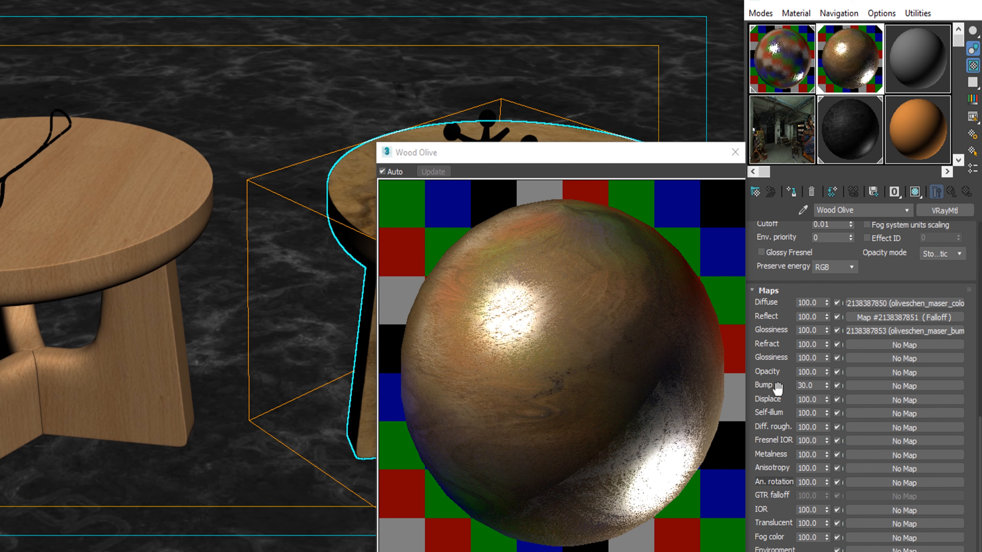
{"action": "left_click", "coordinate": [810, 386]}
{"action": "type", "text": "7"}
{"action": "left_click", "coordinate": [910, 386]}
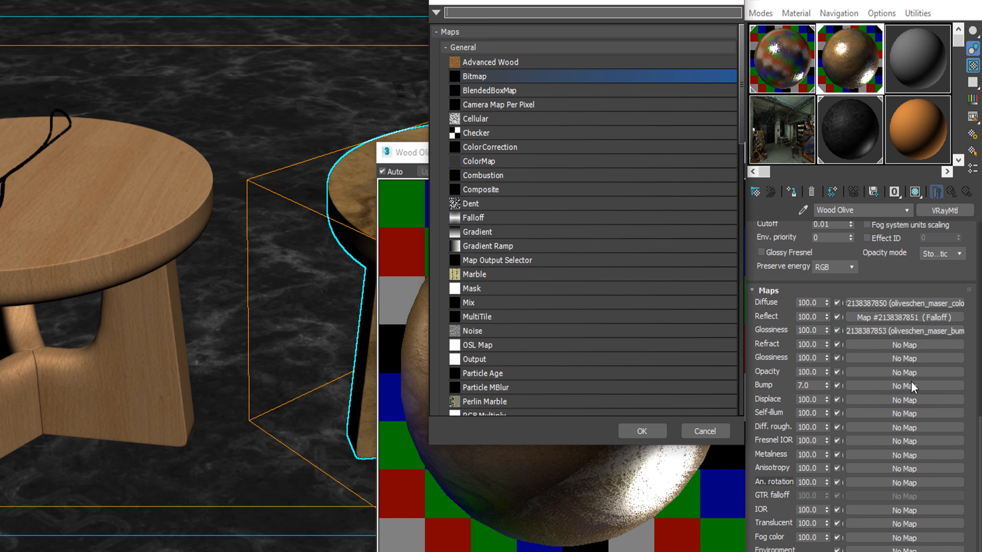
{"action": "double_click", "coordinate": [494, 77]}
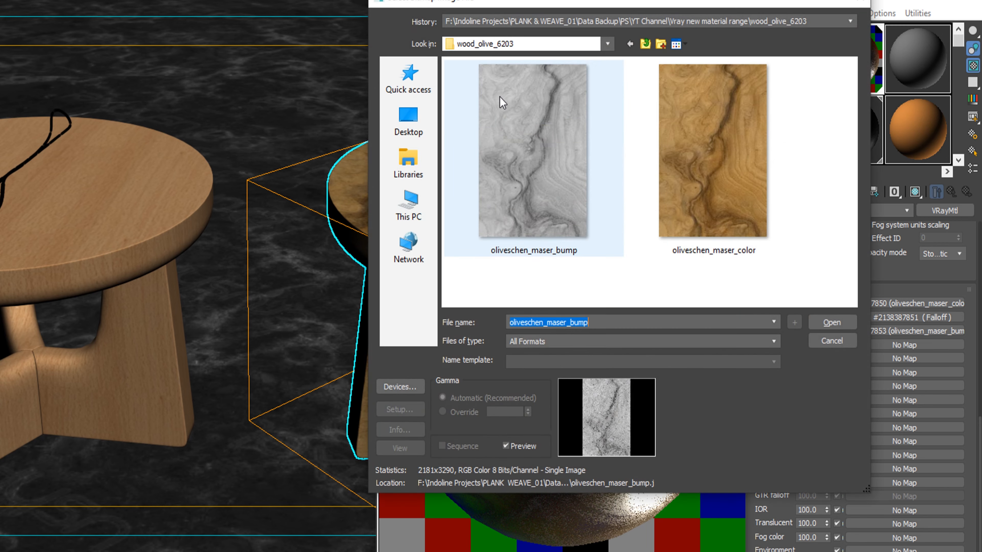
{"action": "double_click", "coordinate": [561, 171]}
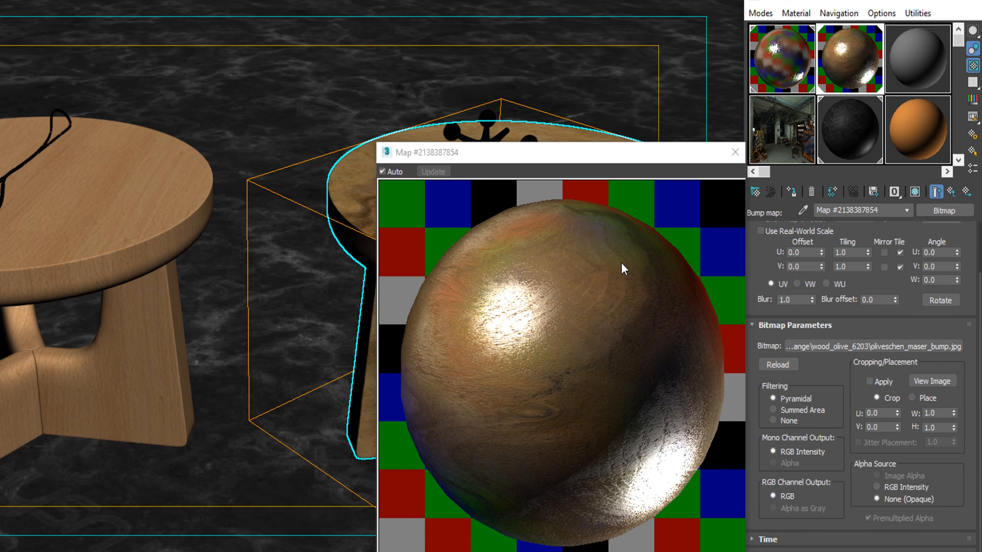
- Set the bump bitmap's blur to 0.01, and close the enlarged material preview and the material editor
{"action": "double_click", "coordinate": [789, 300]}
{"action": "type", "text": "0"}
{"action": "key", "text": "Return"}
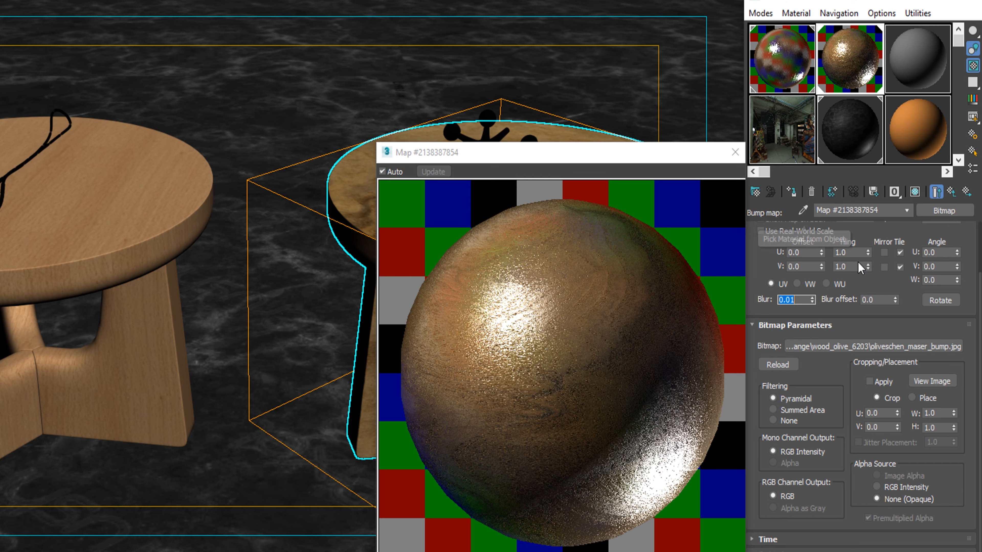
{"action": "left_click", "coordinate": [736, 154]}
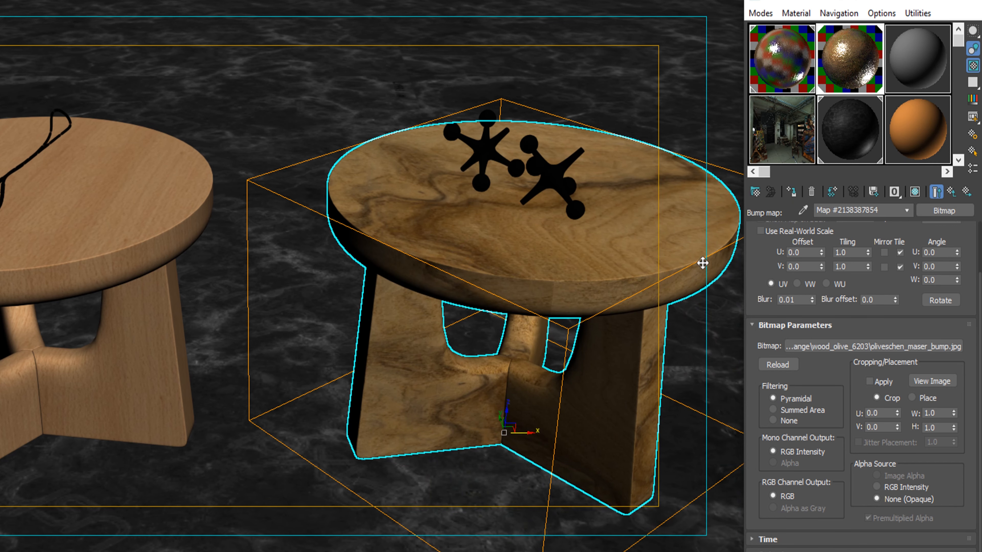
{"action": "left_click", "coordinate": [954, 6]}
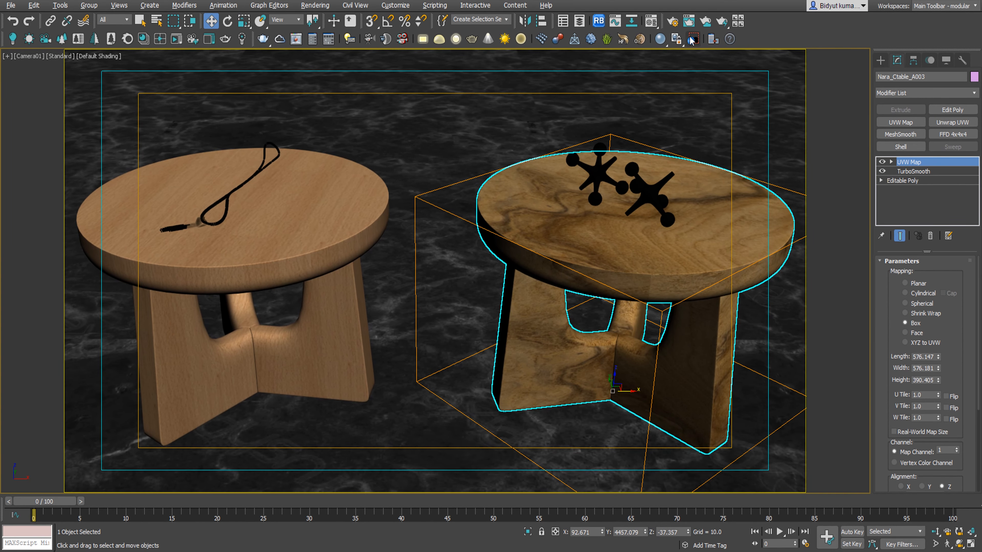
- Configure the render setup with an output width of 3000 pixels and the irradiance map preset High
{"action": "left_click", "coordinate": [660, 40]}
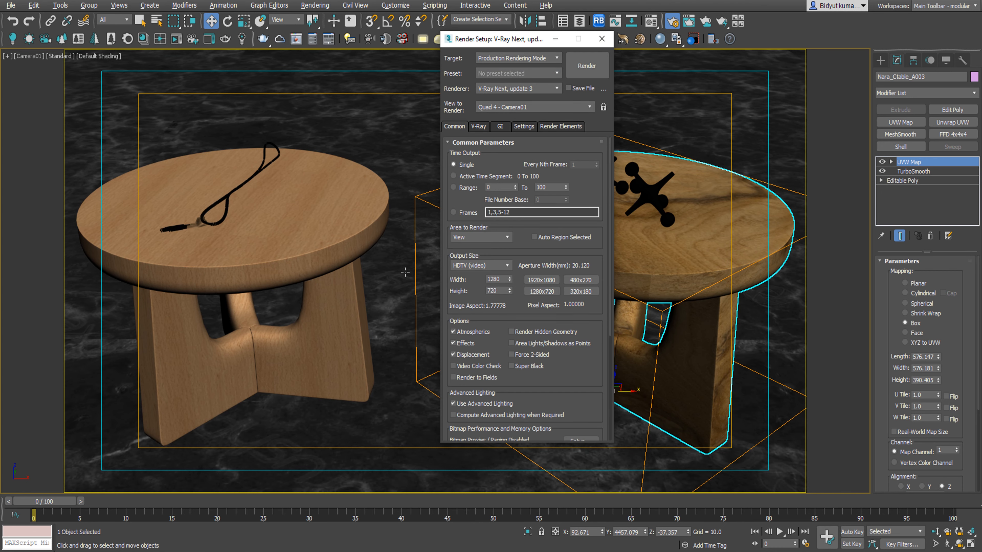
{"action": "left_click", "coordinate": [499, 279]}
{"action": "type", "text": "3000"}
{"action": "left_click", "coordinate": [500, 127]}
{"action": "left_click", "coordinate": [515, 212]}
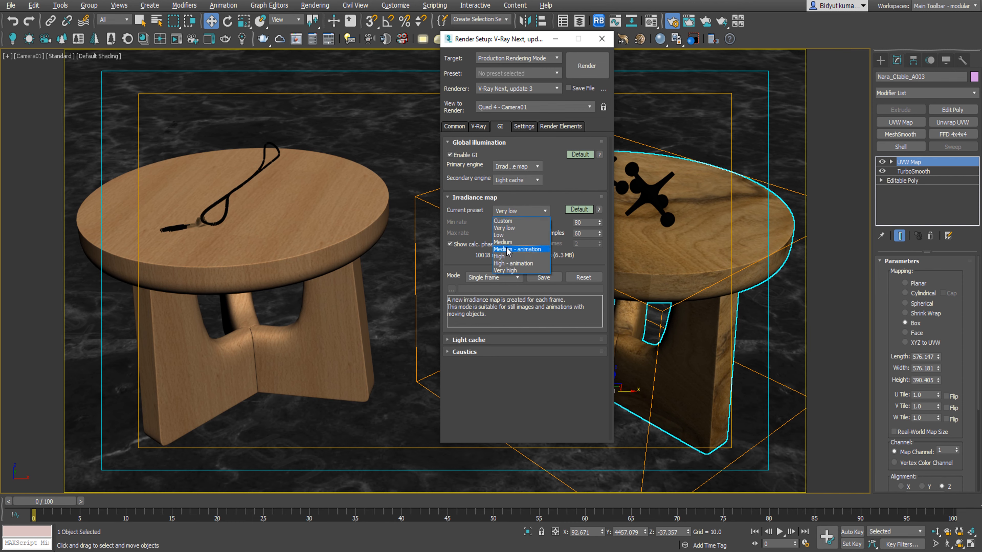
{"action": "left_click", "coordinate": [506, 257]}
- Save the scene, render the Camera01 view and move the render window to show both tables
{"action": "left_click", "coordinate": [10, 5]}
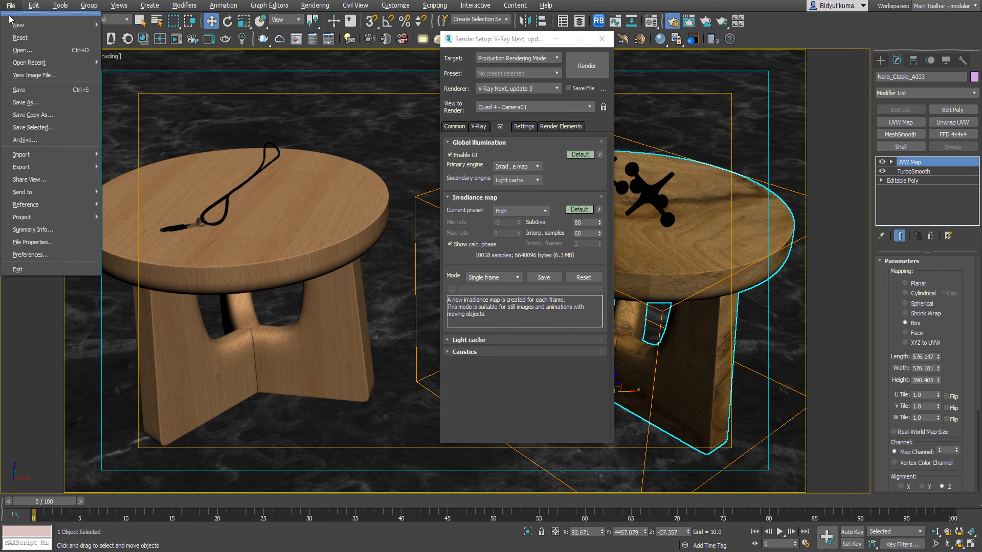
{"action": "left_click", "coordinate": [34, 92]}
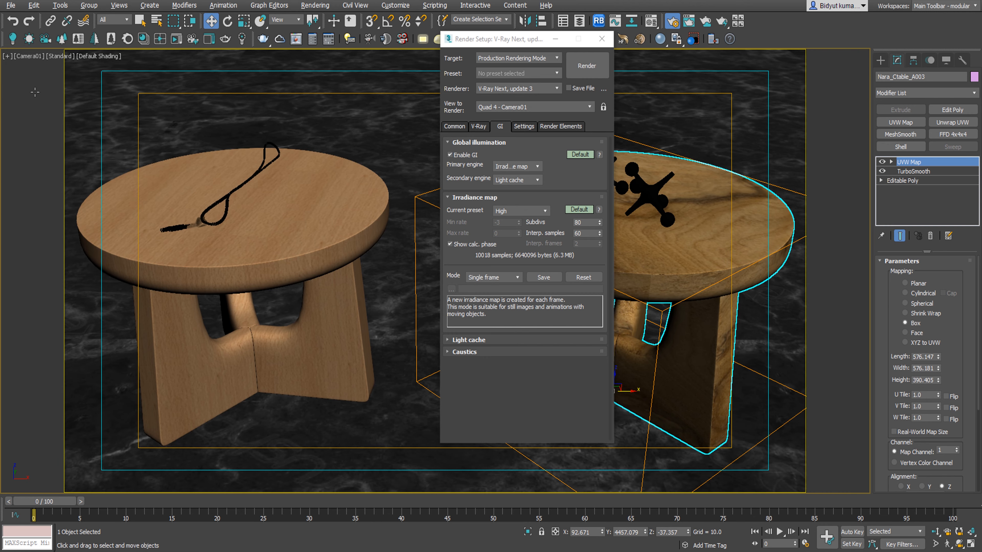
{"action": "left_click", "coordinate": [587, 66]}
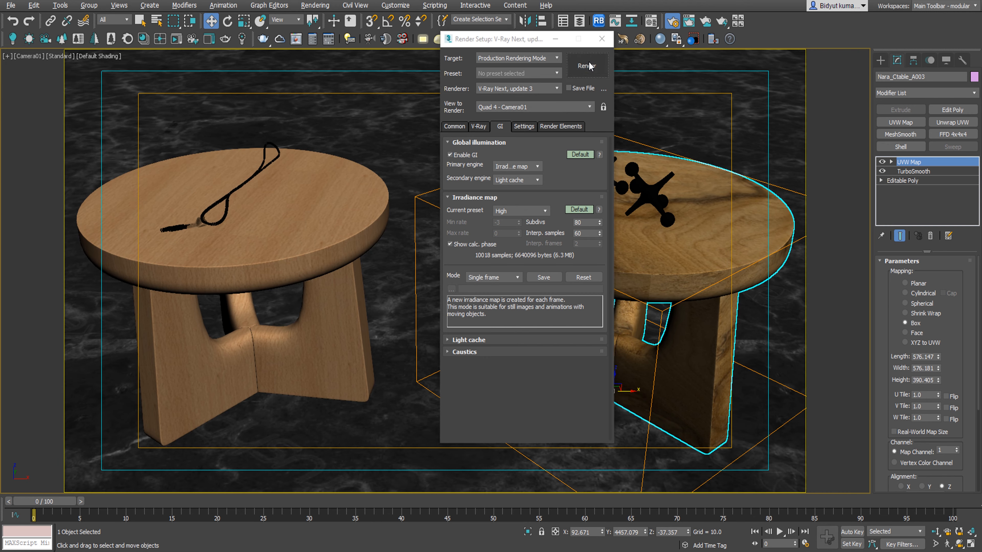
{"action": "left_click_drag", "start_coordinate": [752, 27], "coordinate": [569, 6]}
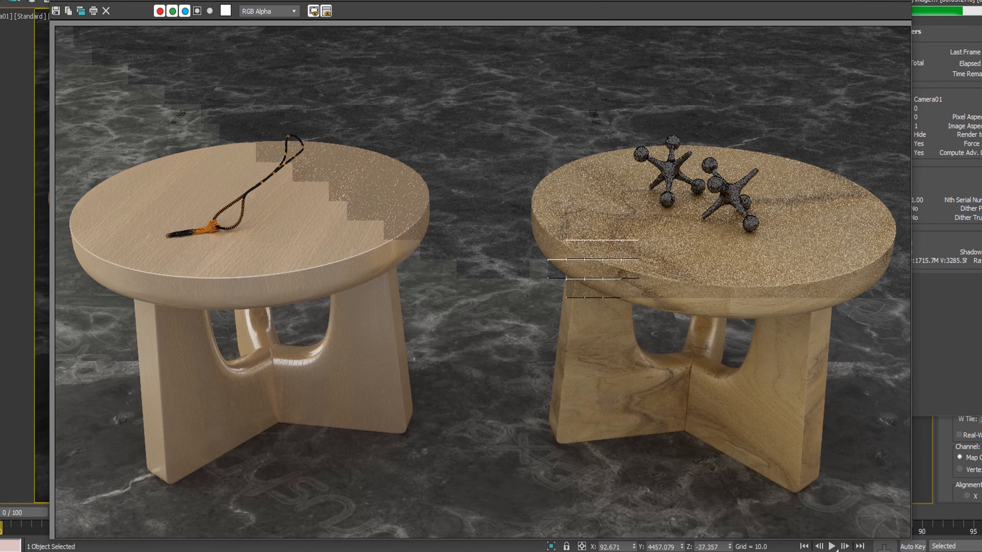